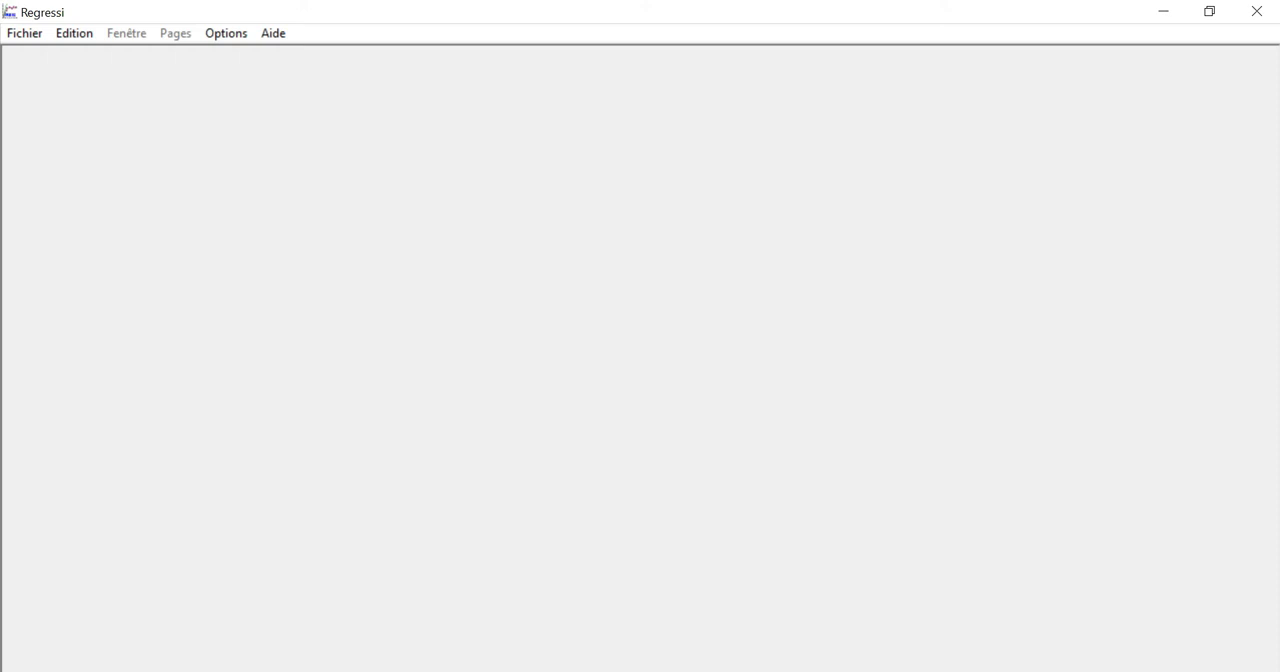
# Switch to the Firefox browser, search the web for photochemcad and open the PhotochemCAD website
pyautogui.click(1157, 16)
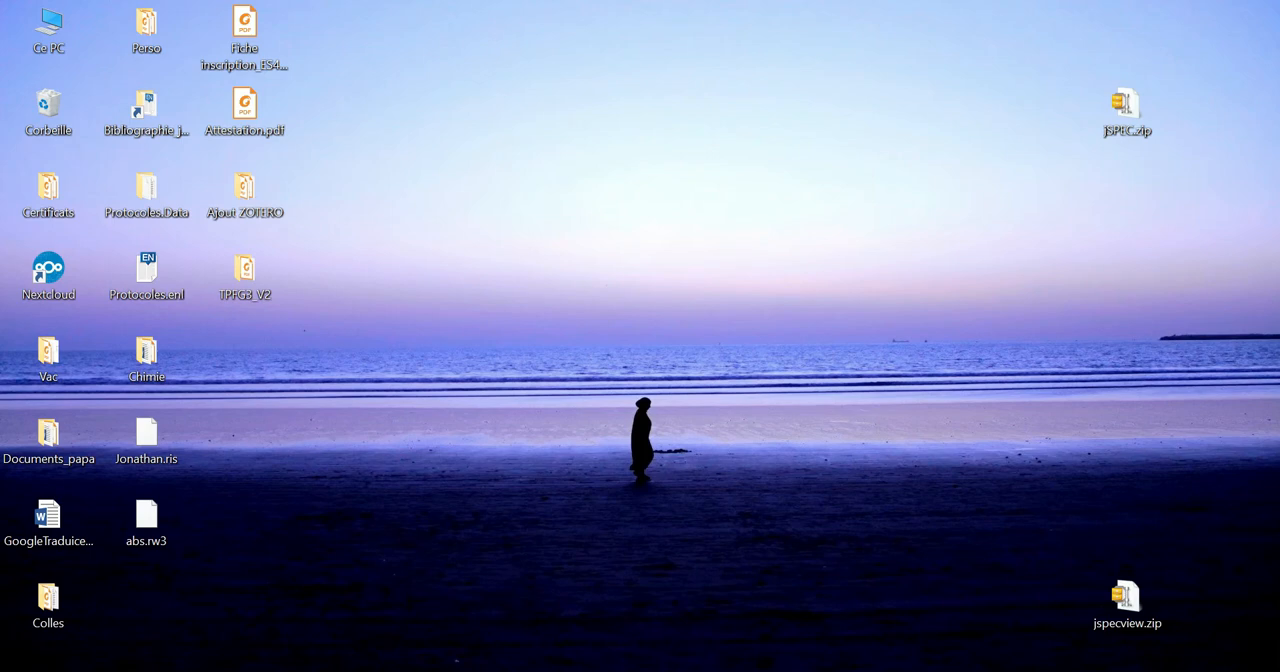
pyautogui.click(482, 671)
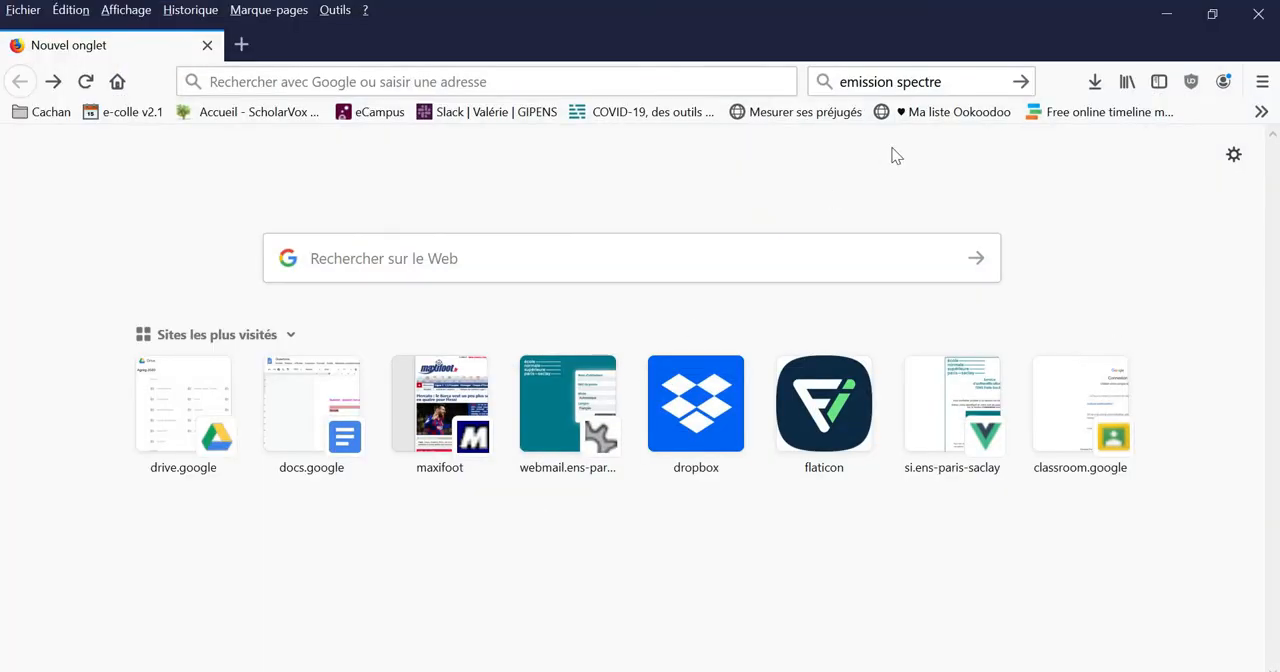
pyautogui.click(956, 82)
pyautogui.write('pho')
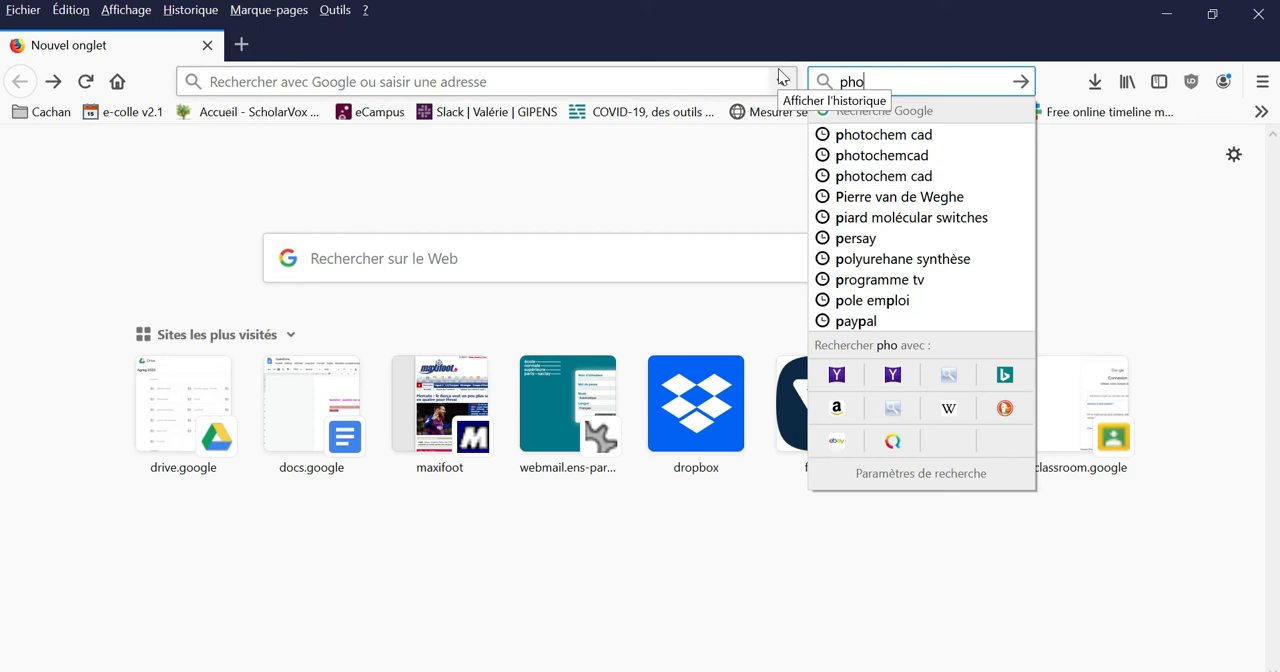
pyautogui.write('tochemcad')
pyautogui.press('Return')
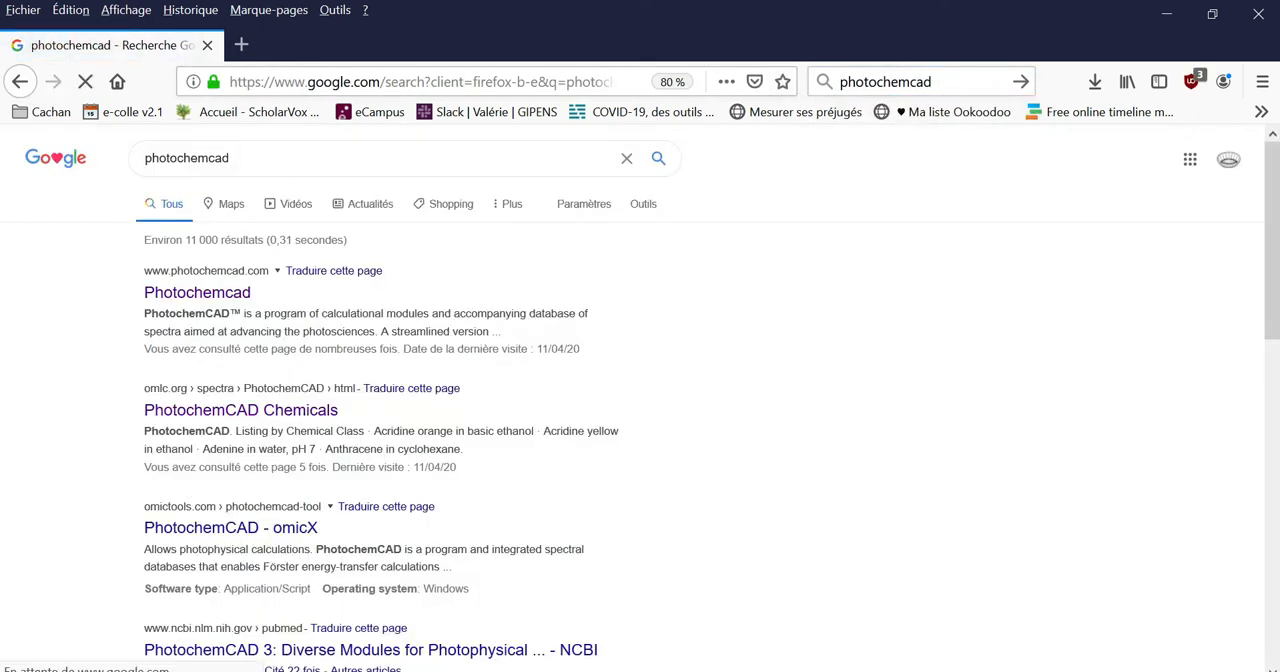
pyautogui.click(227, 294)
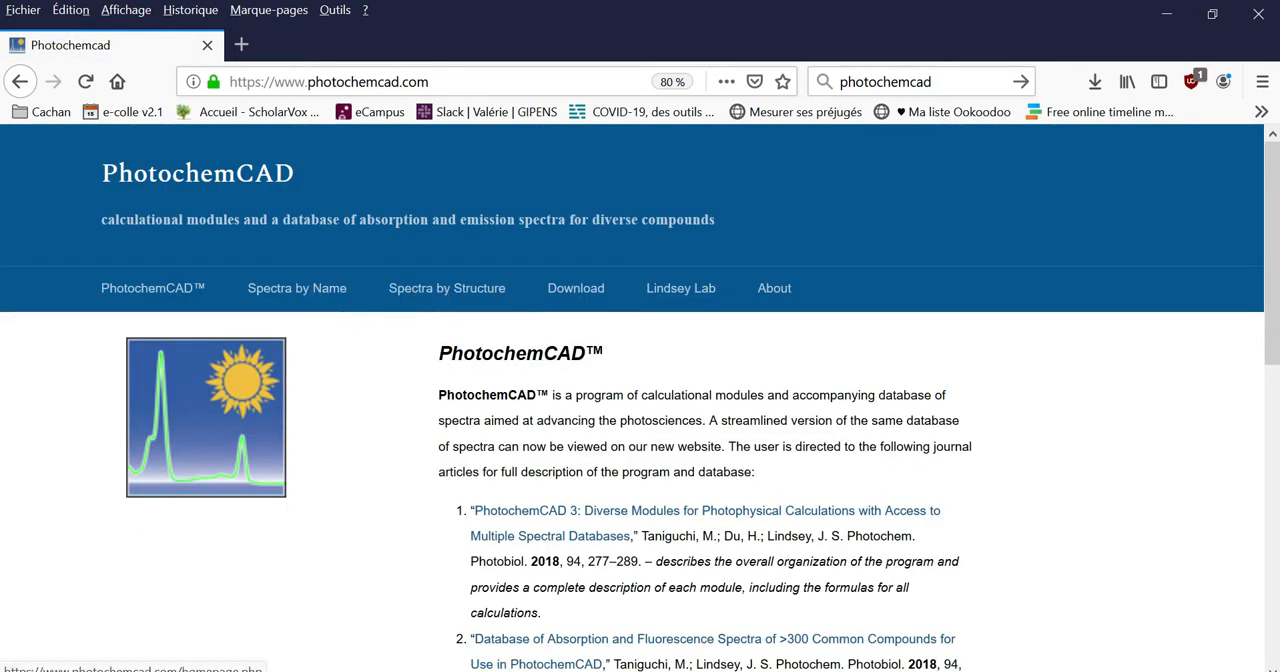
# Search the spectra by name for quinine and open the Quinine sulfate compound page
pyautogui.click(338, 292)
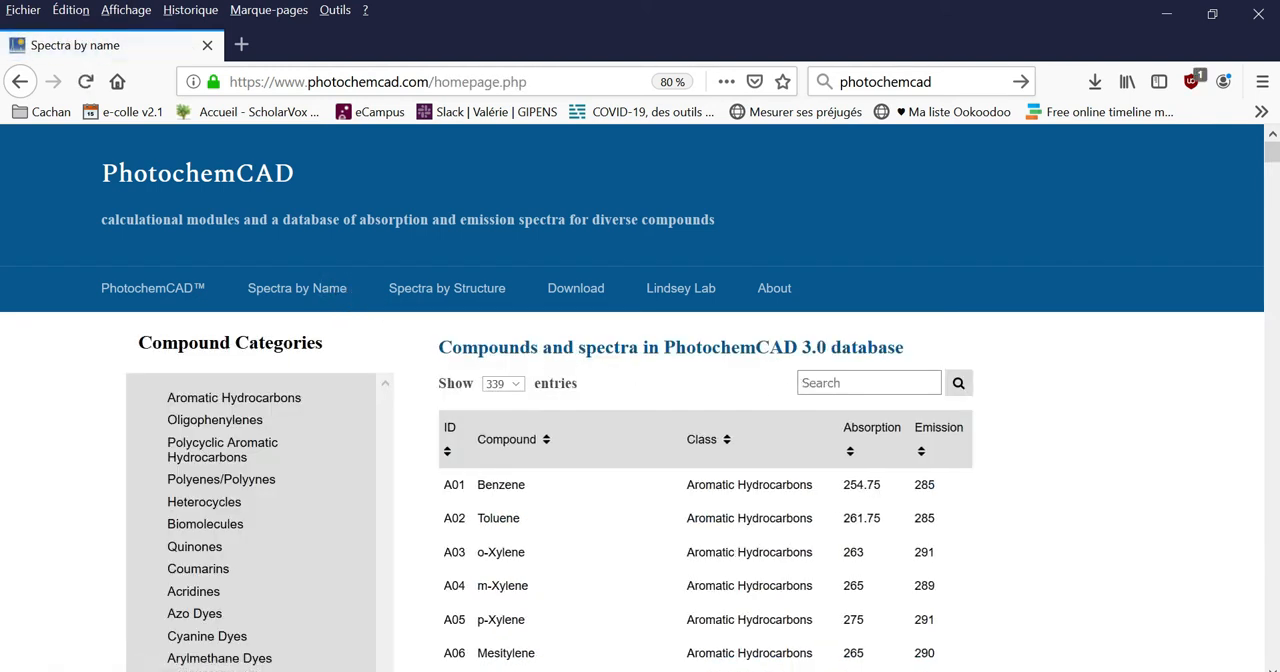
pyautogui.click(850, 381)
pyautogui.write('quinin')
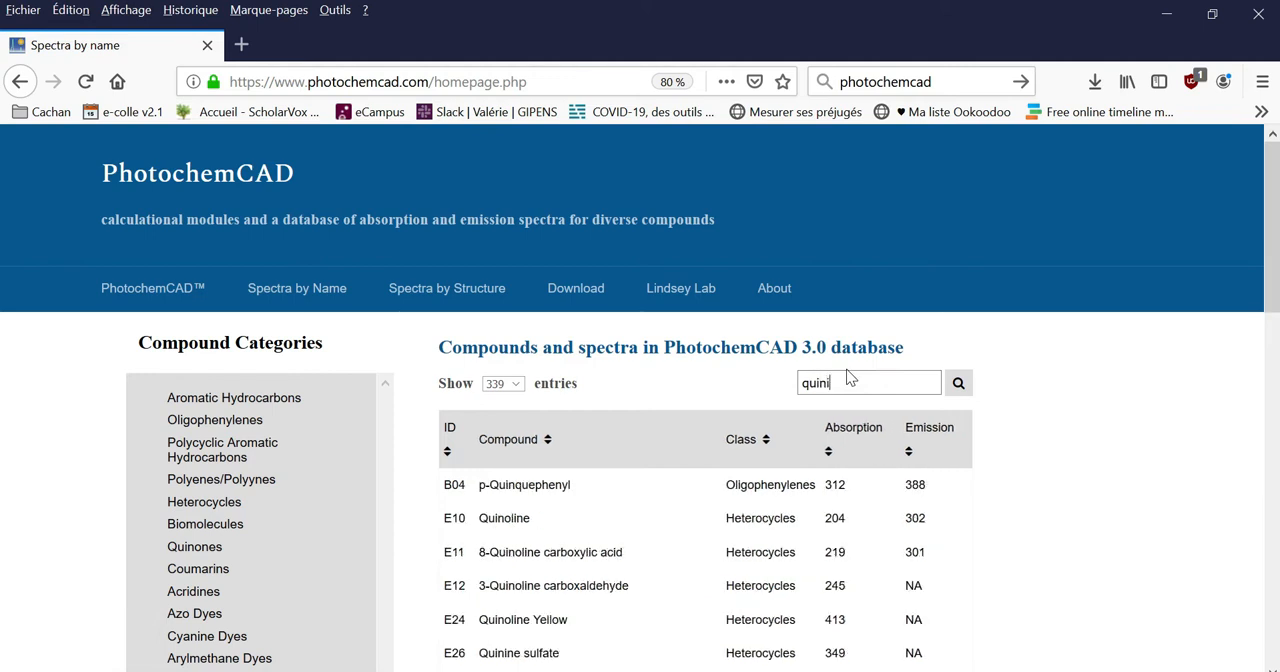
pyautogui.click(557, 461)
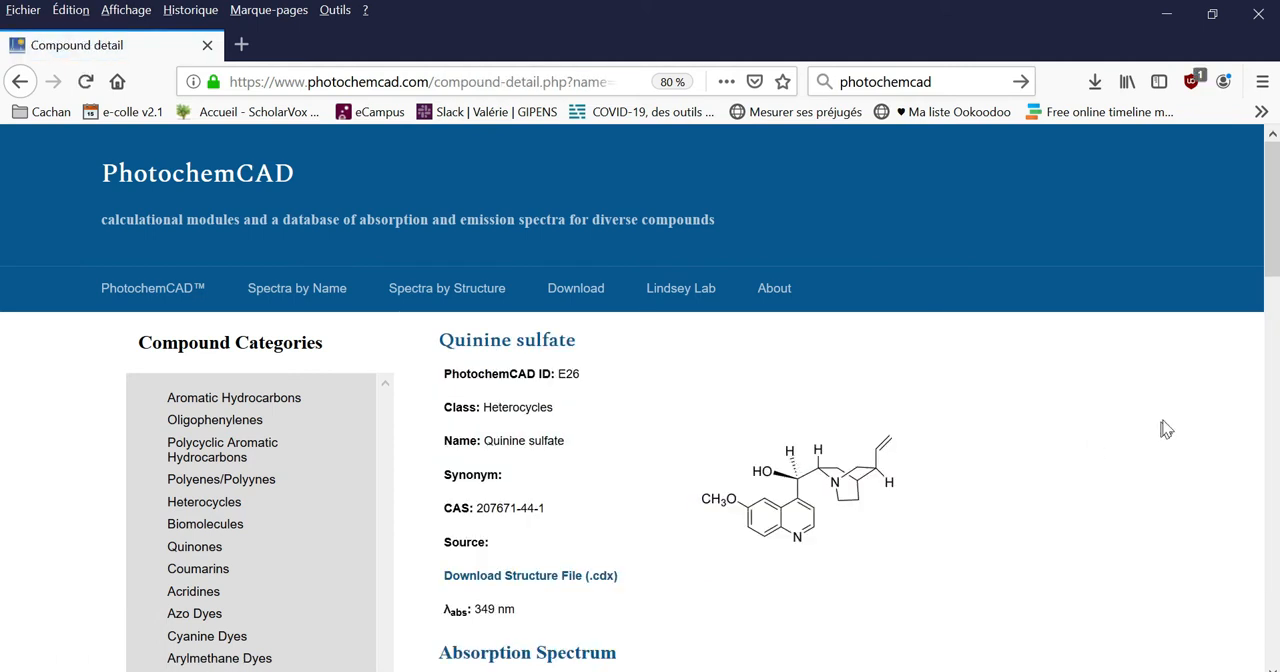
# Download the absorption spectrum file of quinine sulfate, open it and copy all its data including the header line
pyautogui.scroll(-5, 1163, 425)
pyautogui.scroll(3, 1163, 425)
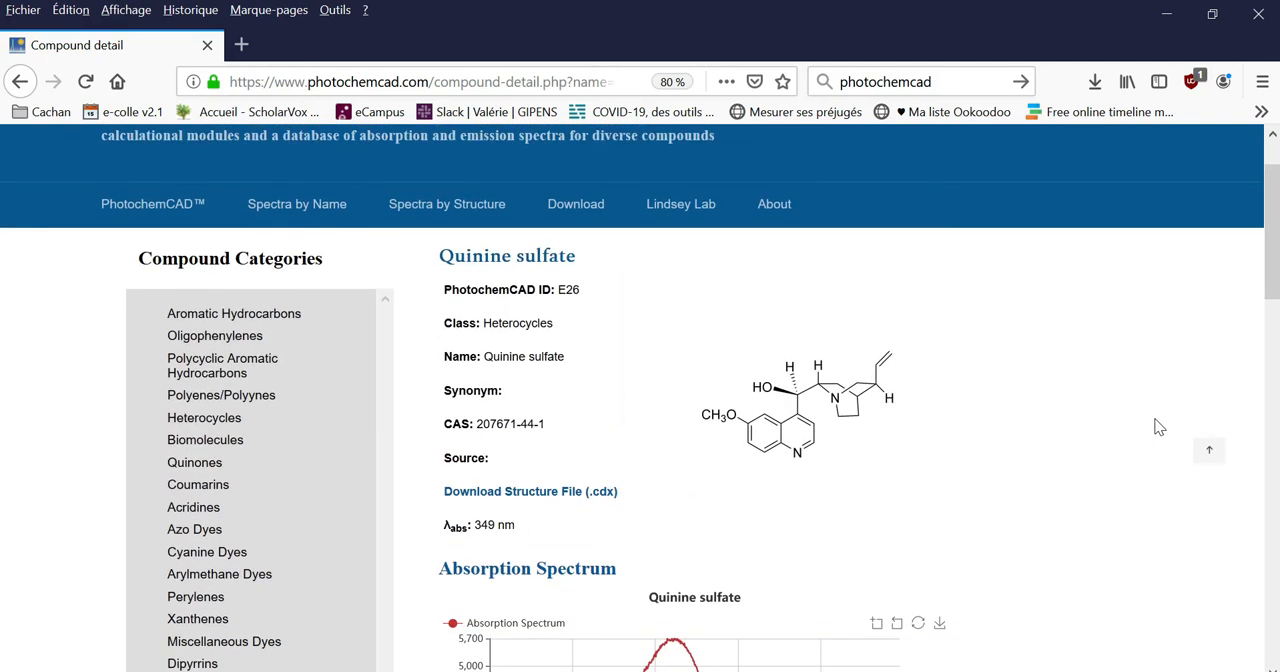
pyautogui.scroll(-4, 987, 410)
pyautogui.scroll(-5, 987, 410)
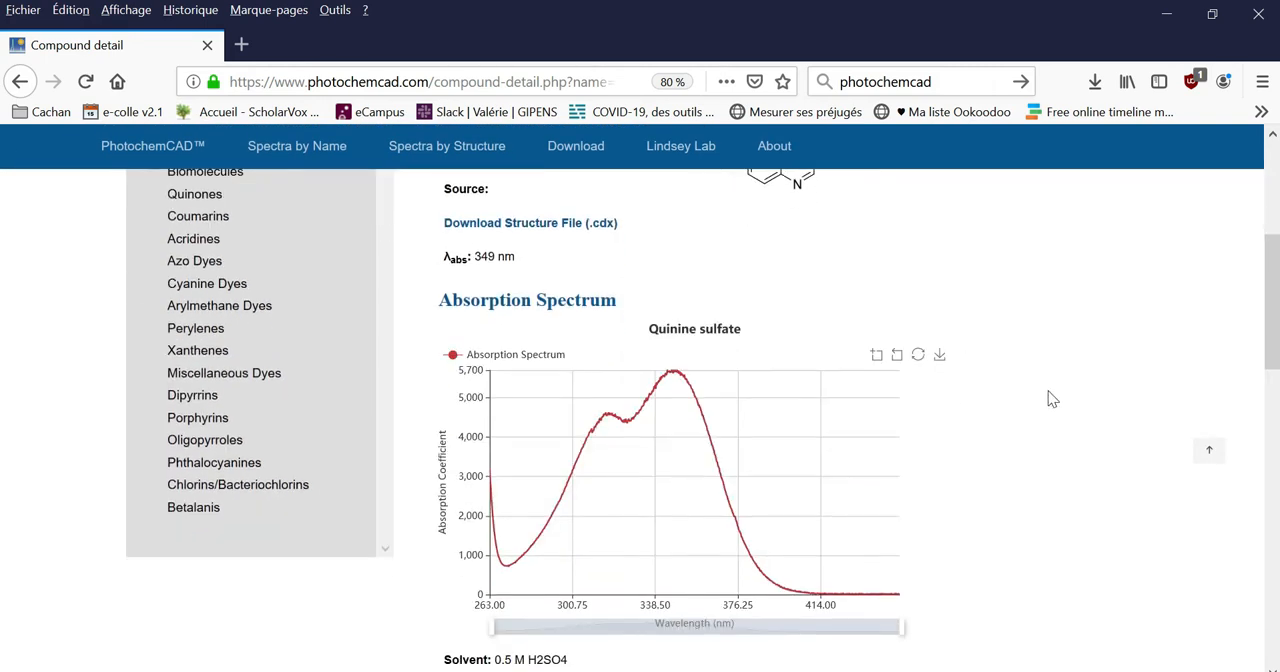
pyautogui.moveTo(580, 426); pyautogui.dragTo(494, 425)
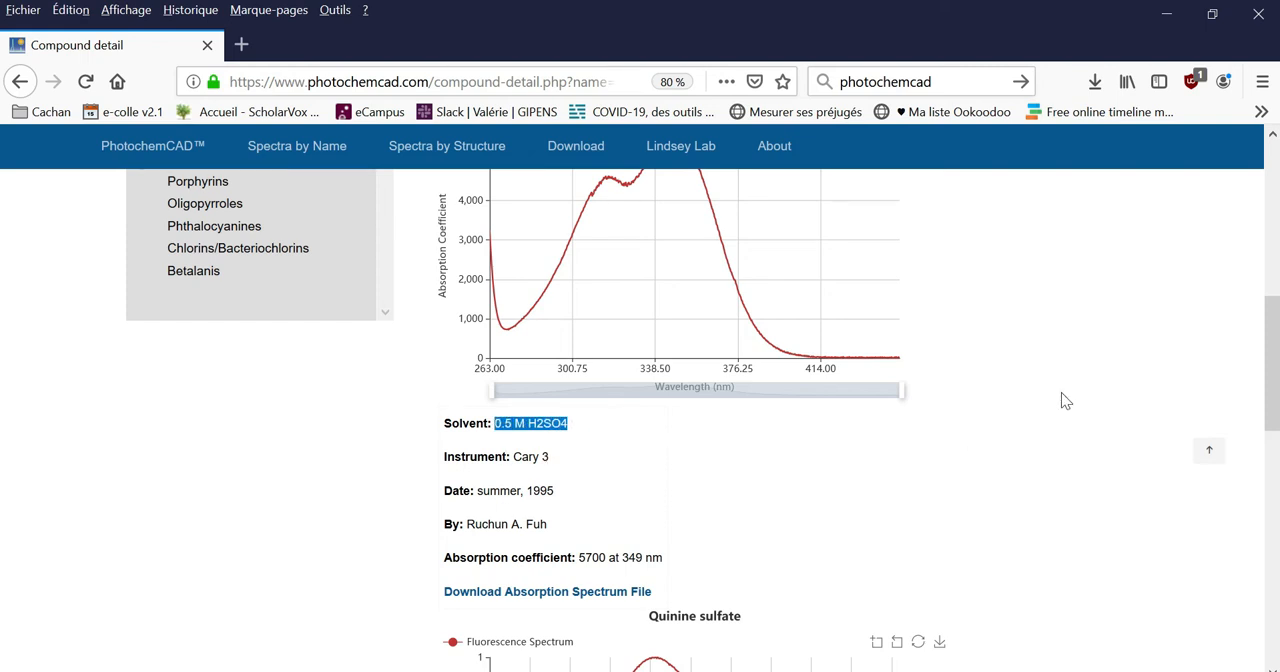
pyautogui.scroll(-3, 1063, 395)
pyautogui.click(573, 433)
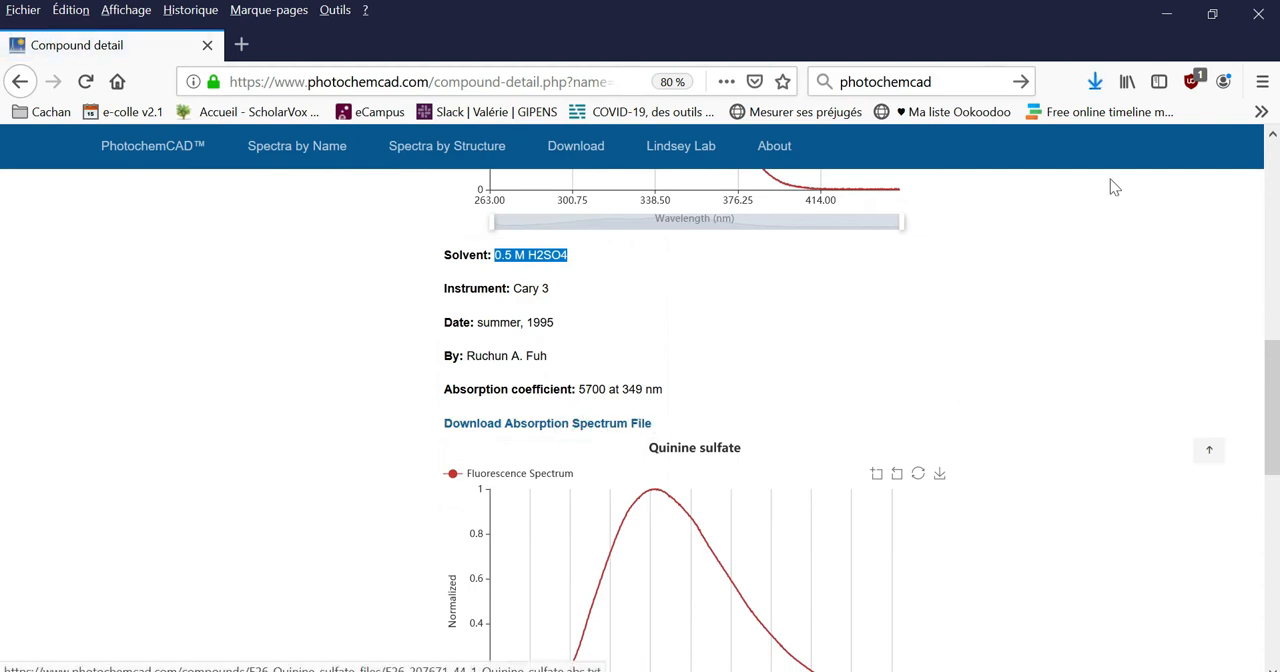
pyautogui.click(1094, 81)
pyautogui.click(909, 128)
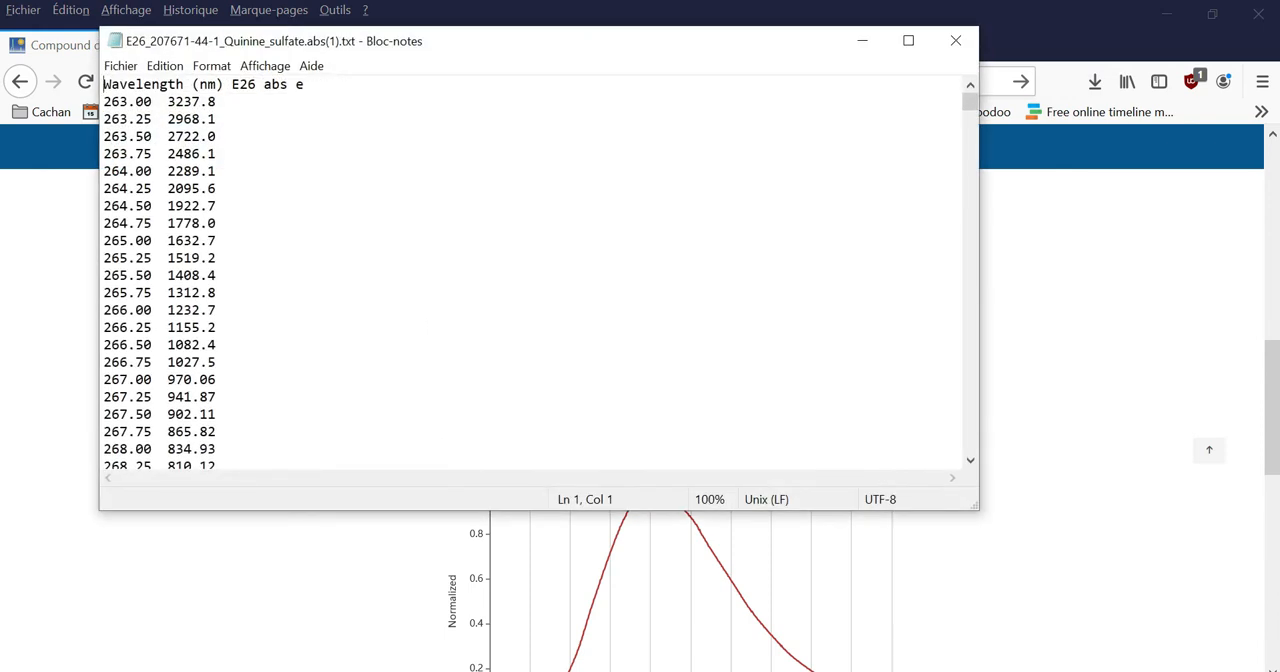
pyautogui.hotkey('ctrl', 'a')
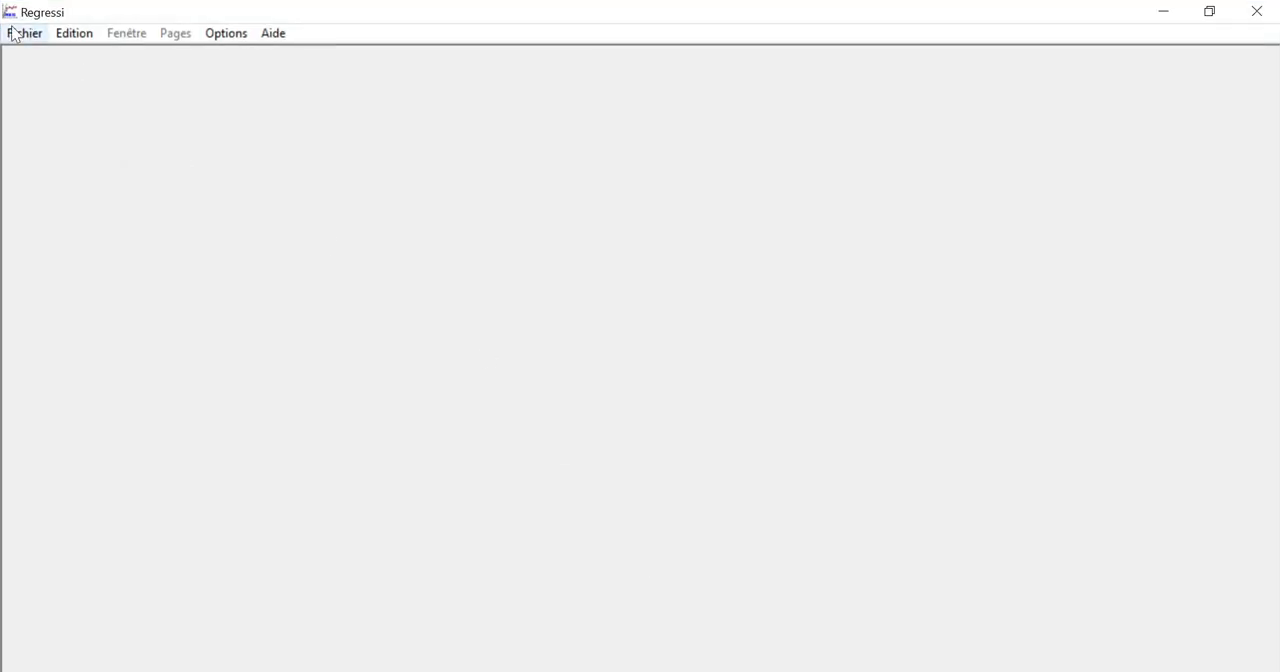
# Create a new Regressi document from the clipboard data, put away the Grandeurs window and maximize the graph
pyautogui.click(24, 32)
pyautogui.moveTo(38, 62)
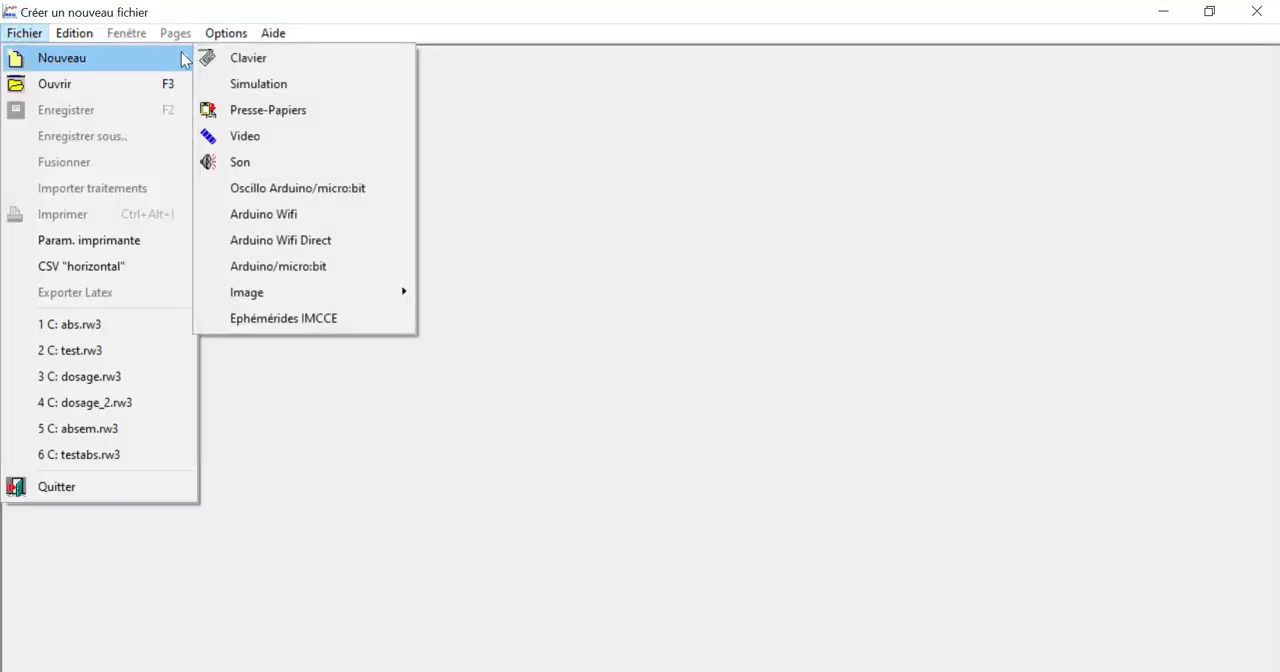
pyautogui.click(310, 108)
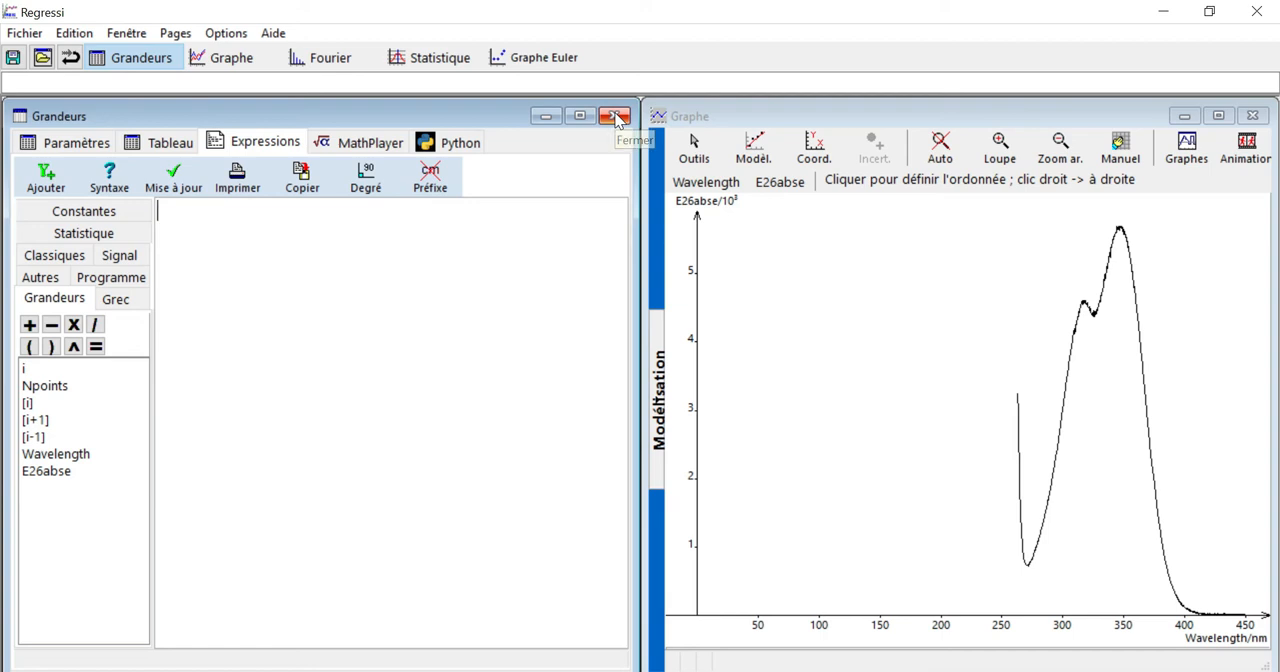
pyautogui.click(614, 116)
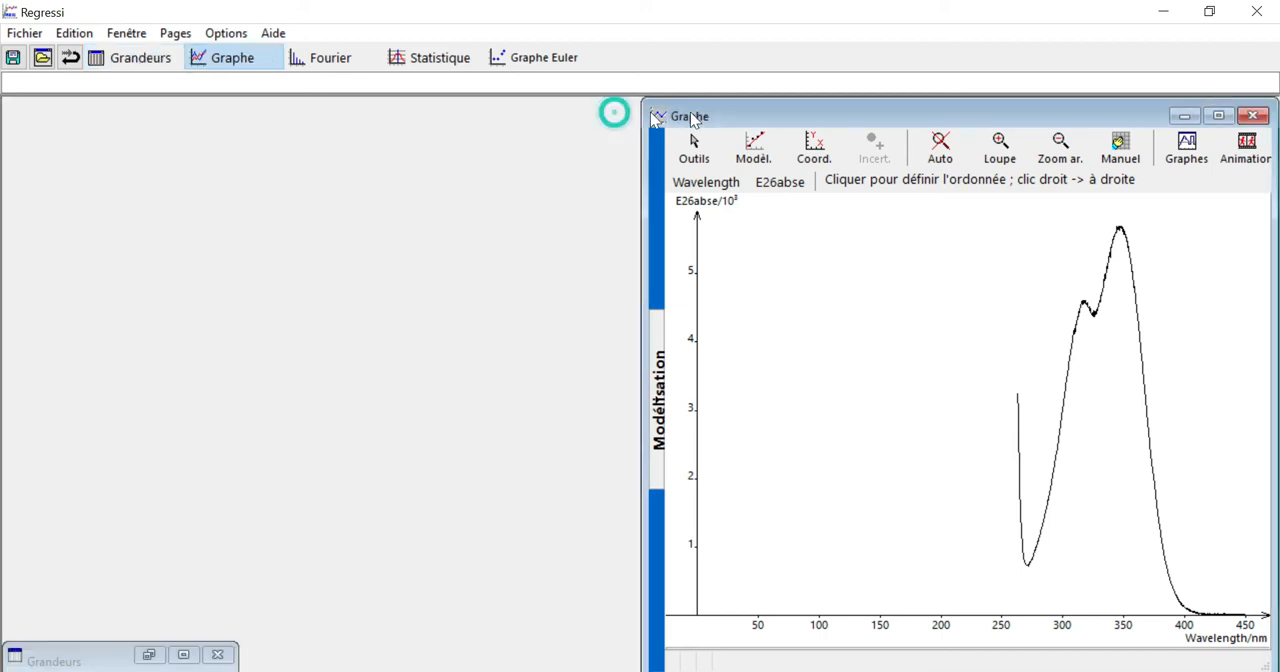
pyautogui.click(1218, 116)
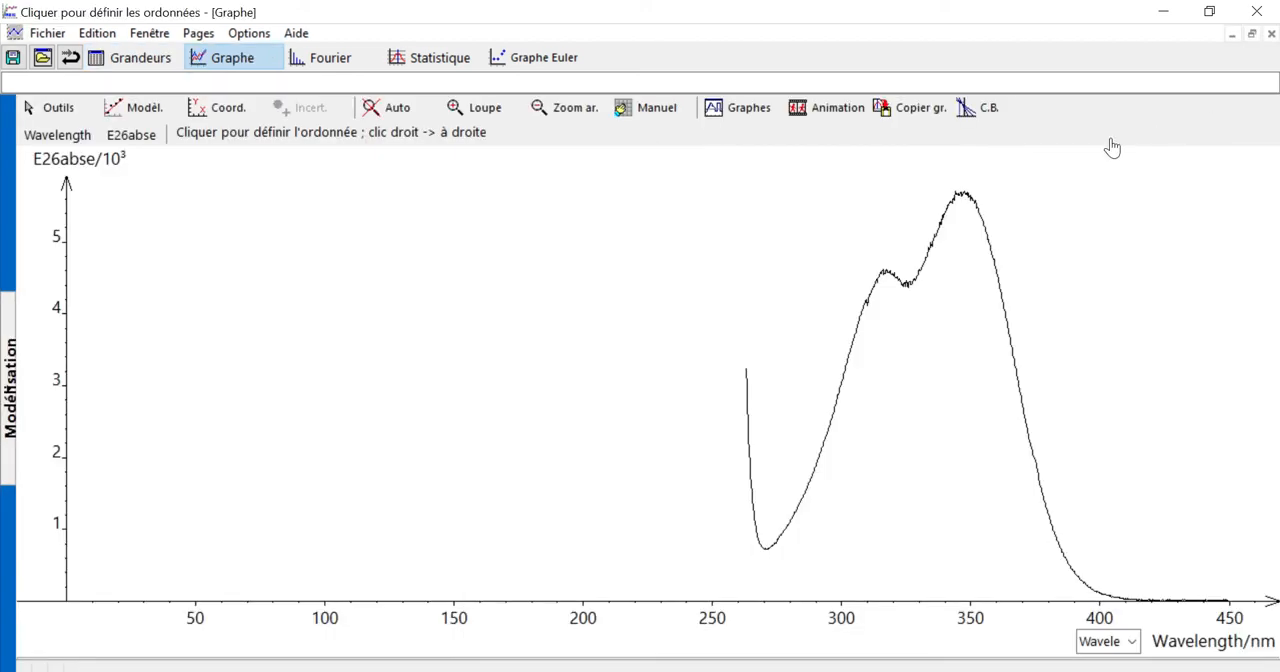
# Set the graph's Wavelength axis scale to a minimum of 250 and a maximum of 800
pyautogui.click(722, 620)
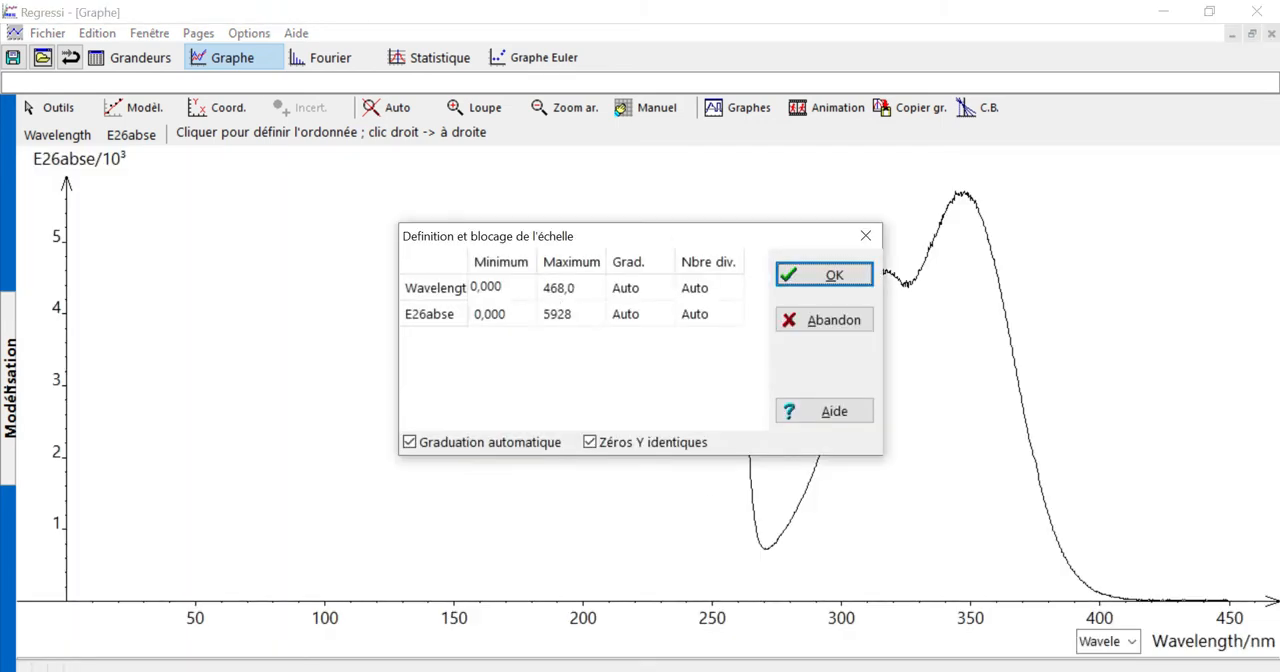
pyautogui.click(488, 287)
pyautogui.write('2')
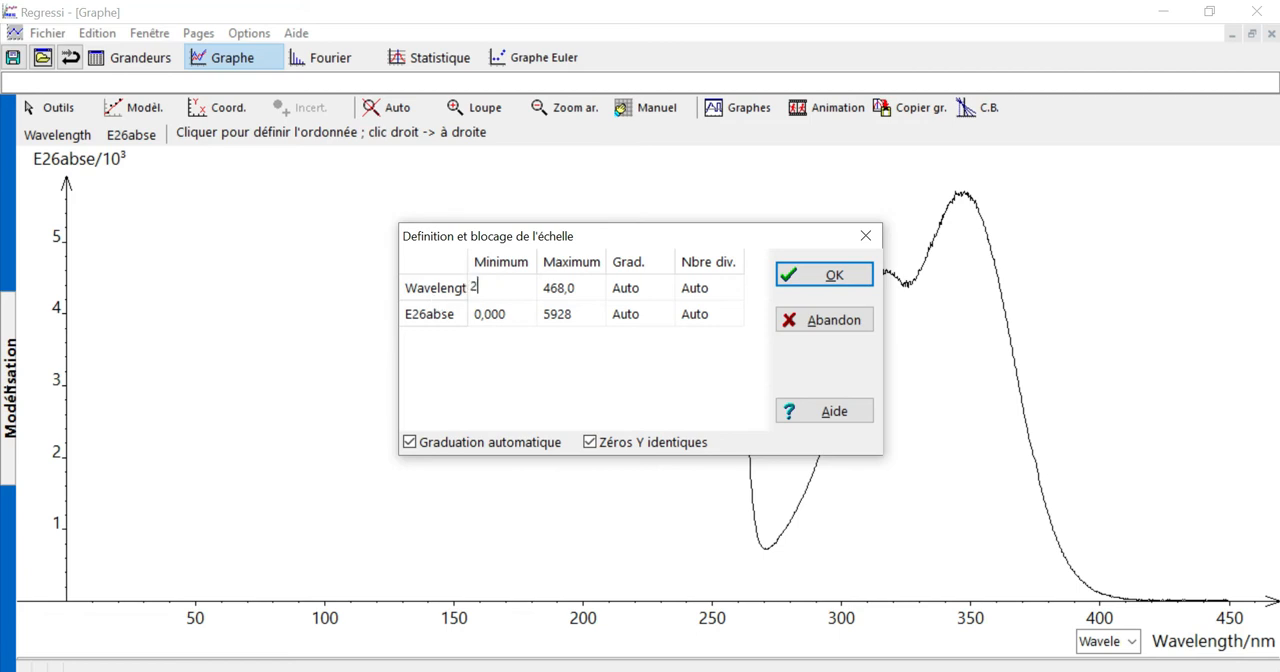
pyautogui.write('50')
pyautogui.click(583, 288)
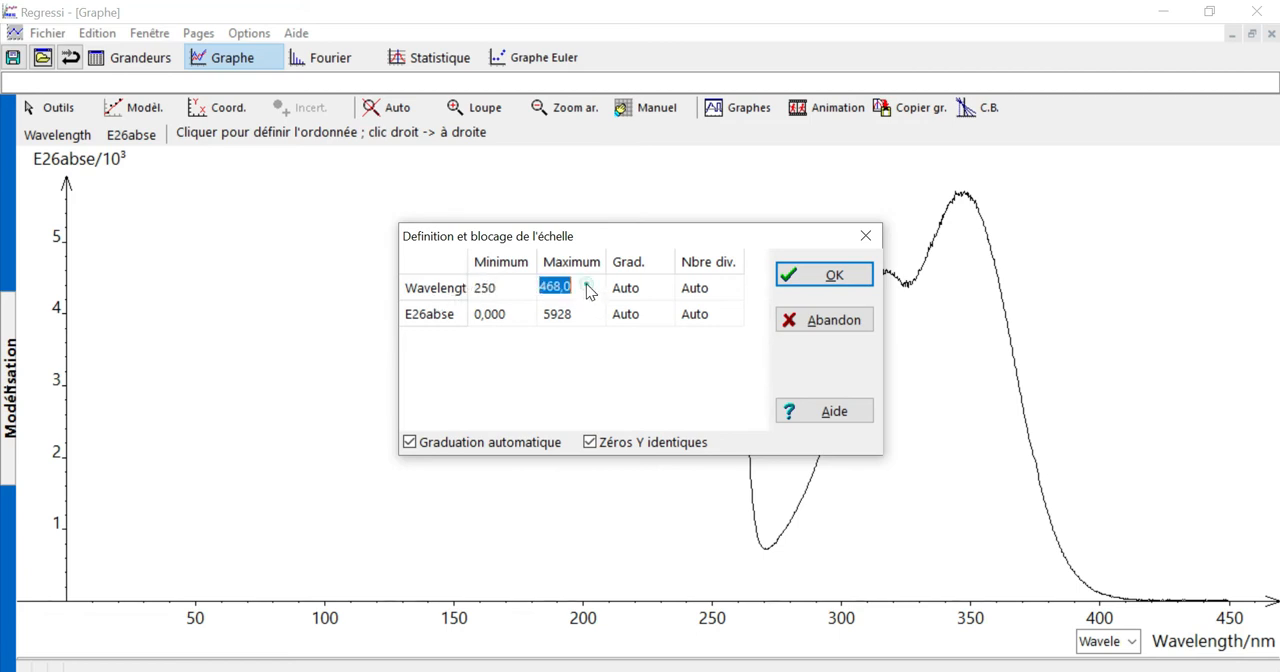
pyautogui.write('800')
pyautogui.click(824, 274)
pyautogui.moveTo(726, 535); pyautogui.dragTo(766, 535)
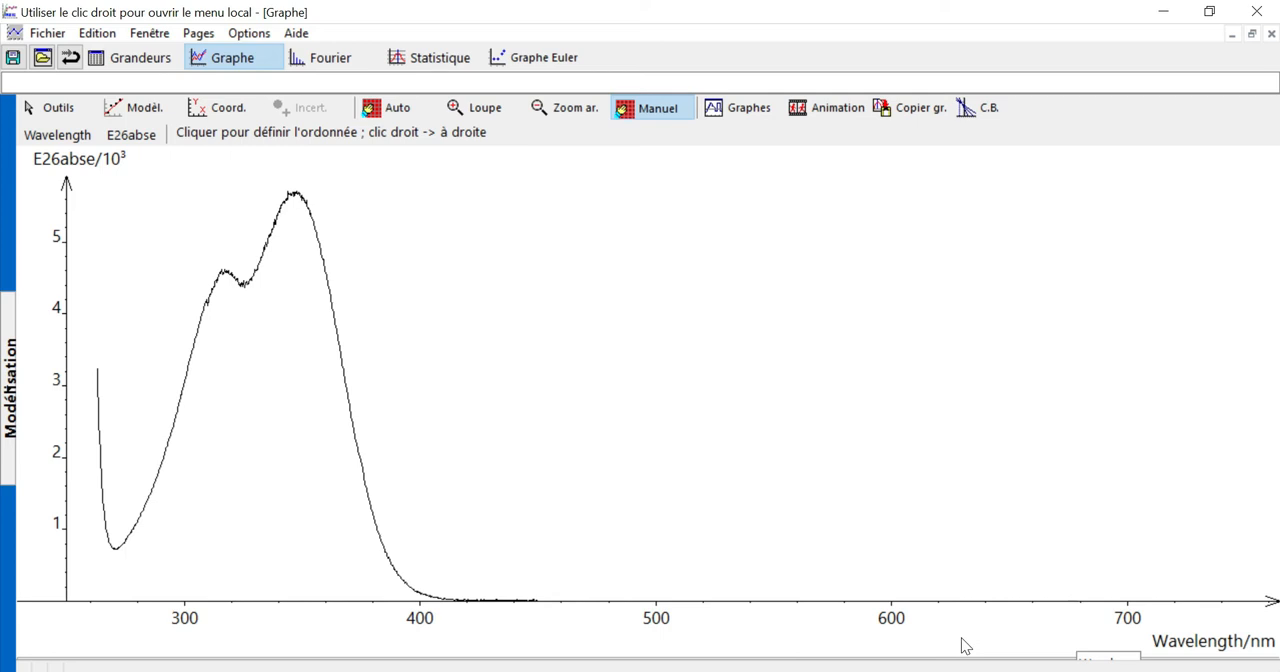
# Enable the chemistry Spectre option in the graph coordinates to show the colour spectrum along the wavelength axis
pyautogui.click(215, 107)
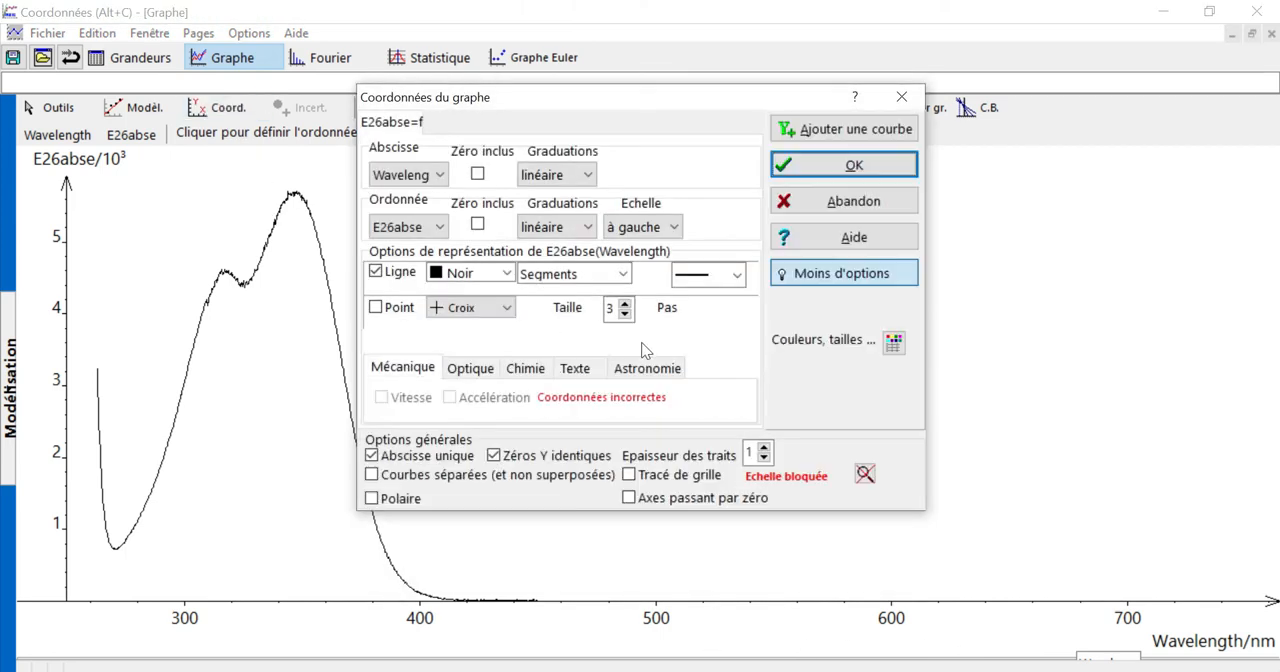
pyautogui.click(540, 372)
pyautogui.click(422, 416)
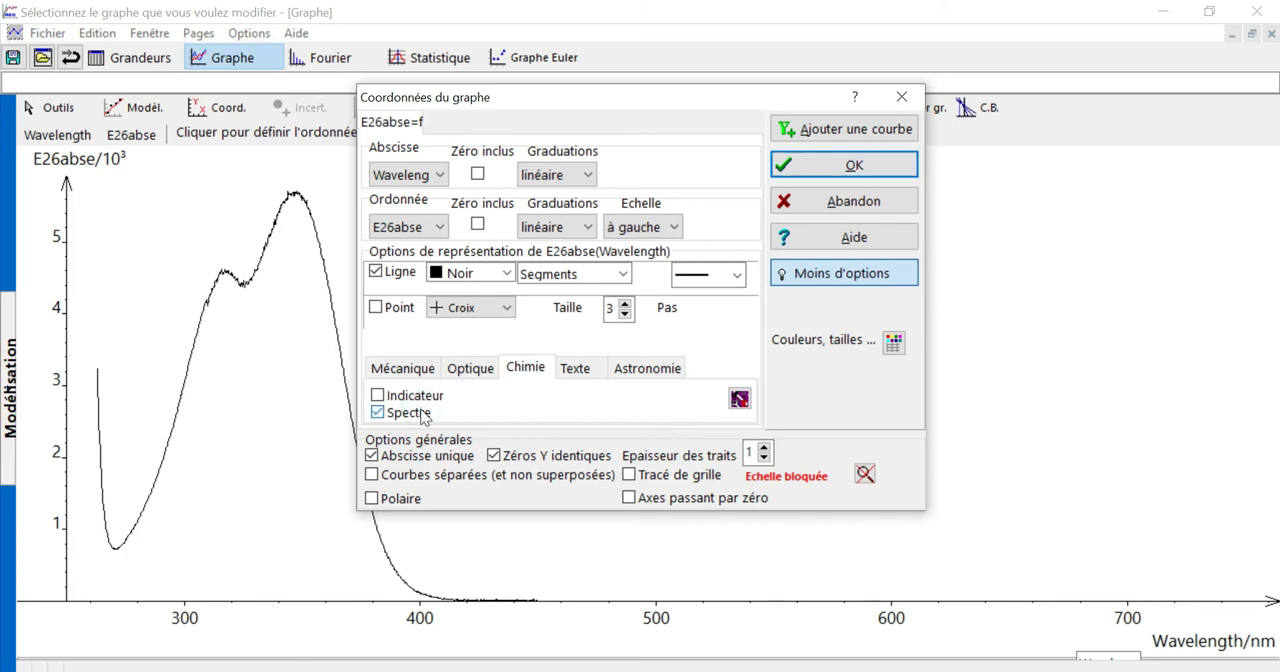
pyautogui.click(848, 172)
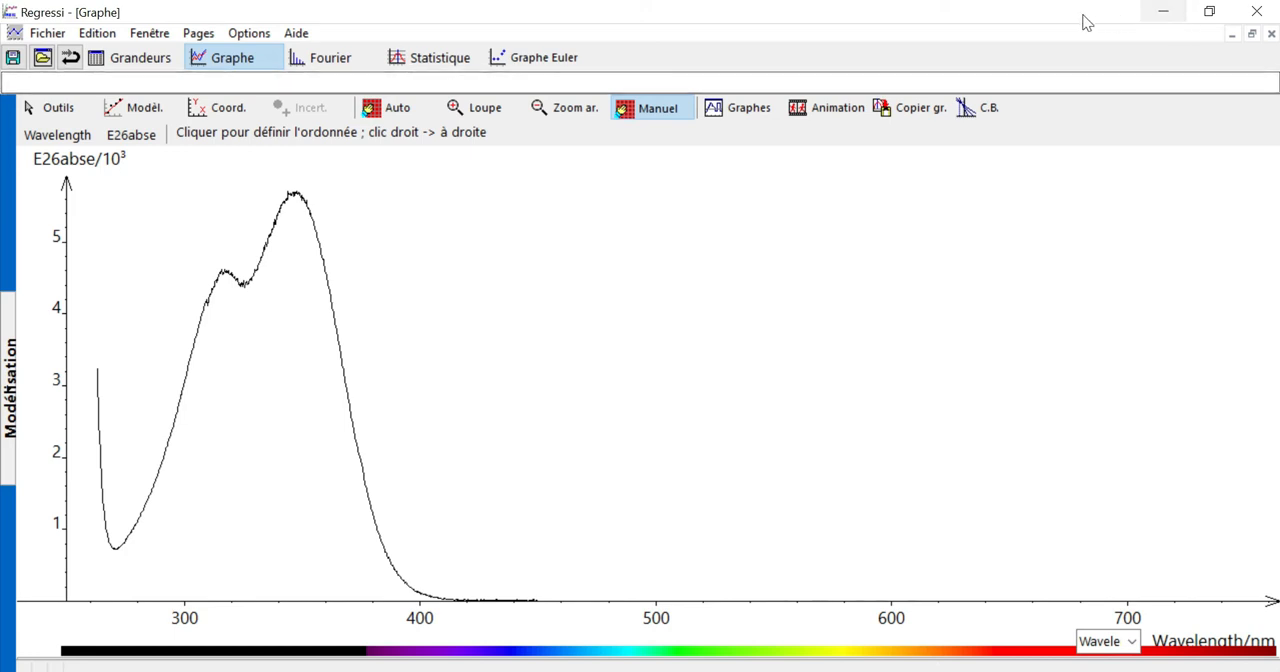
# Return to the quinine sulfate page in the browser, download its fluorescence spectrum file and open it
pyautogui.click(1163, 20)
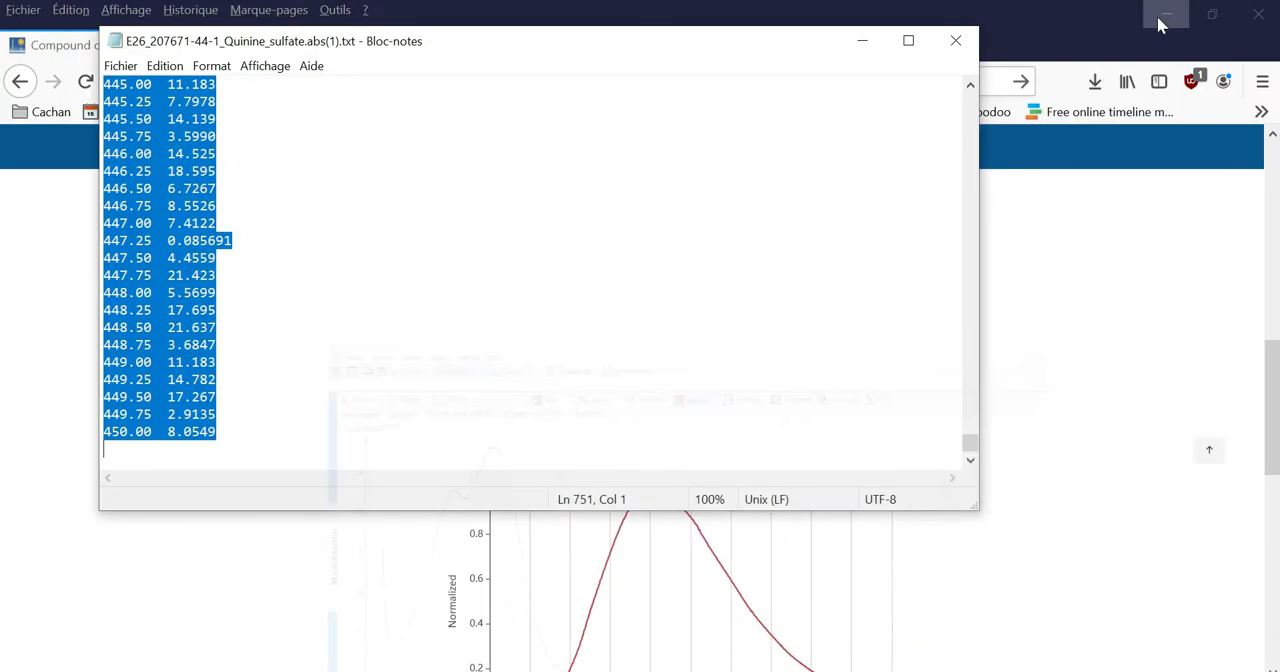
pyautogui.click(862, 40)
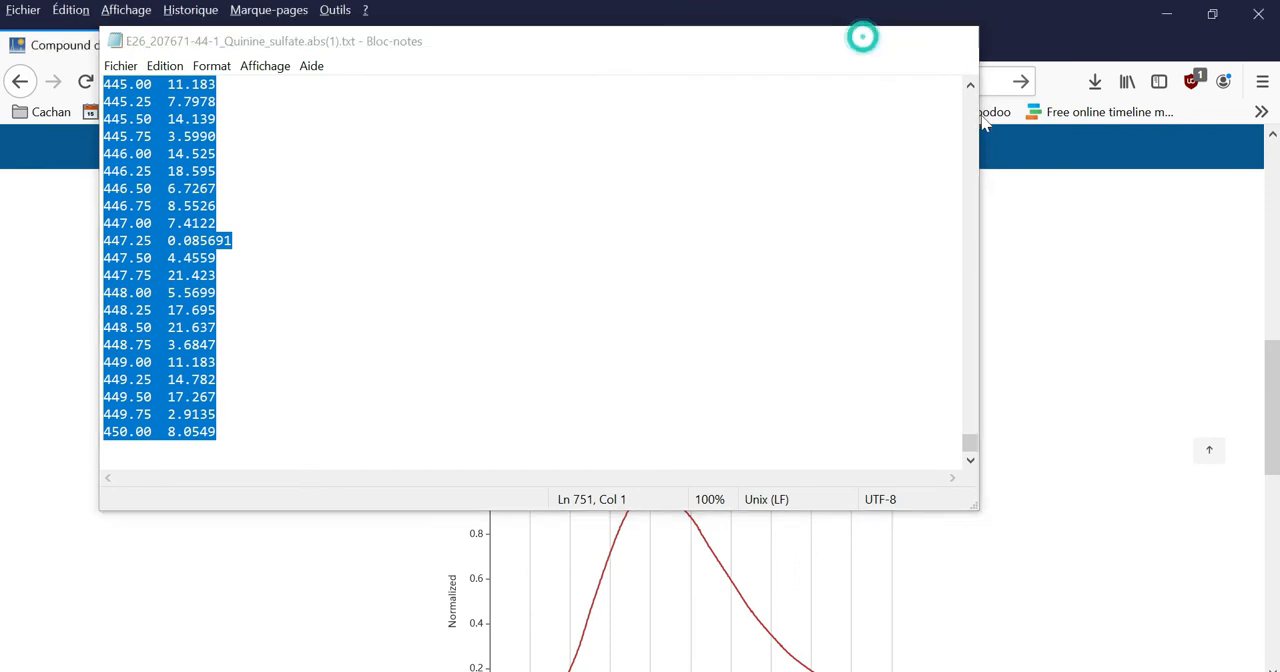
pyautogui.scroll(-1, 2, 388)
pyautogui.scroll(-5, 2, 388)
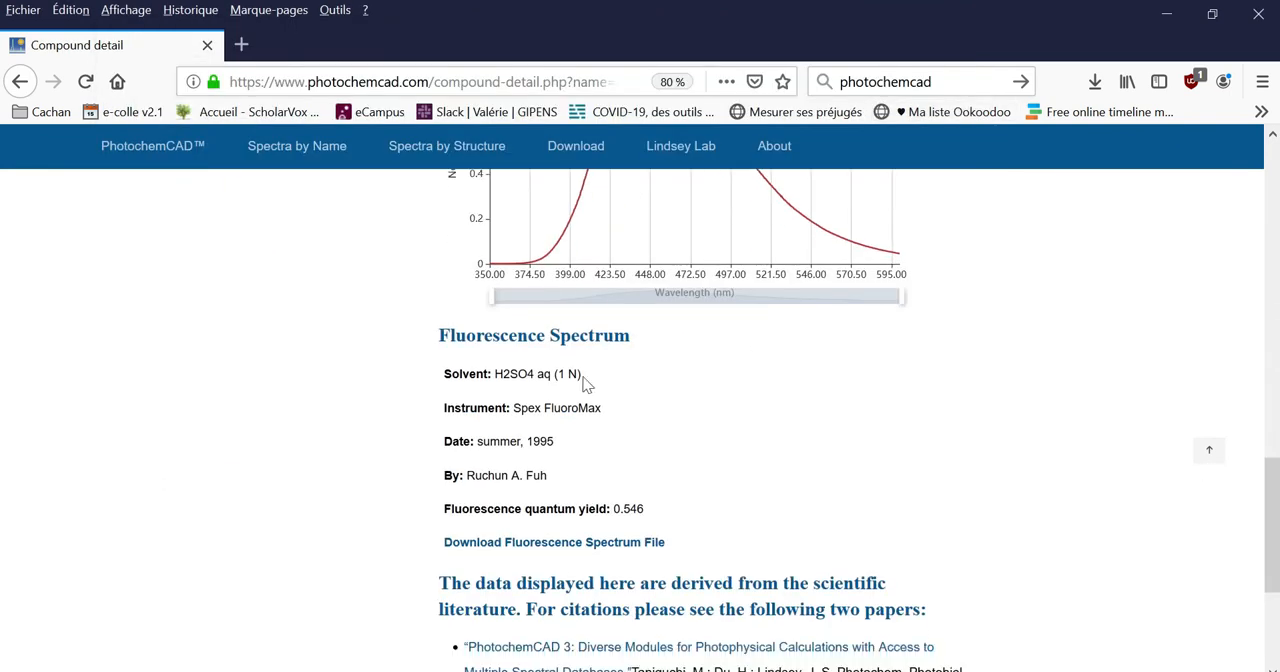
pyautogui.click(603, 556)
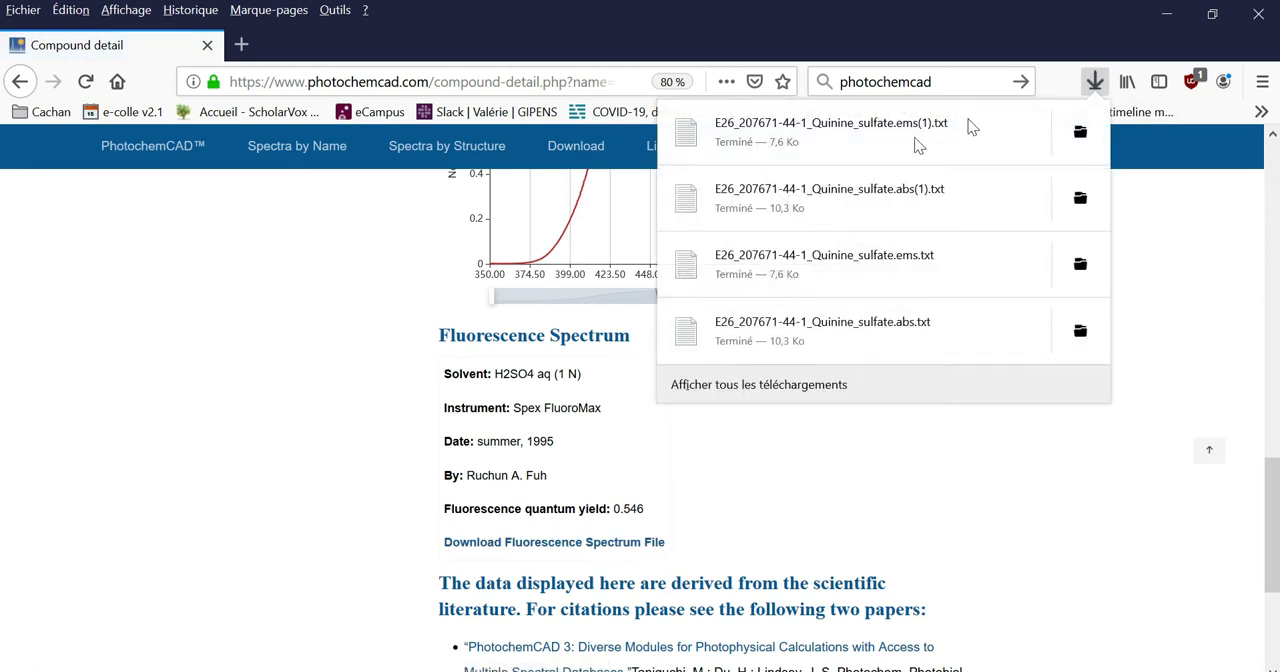
pyautogui.click(933, 131)
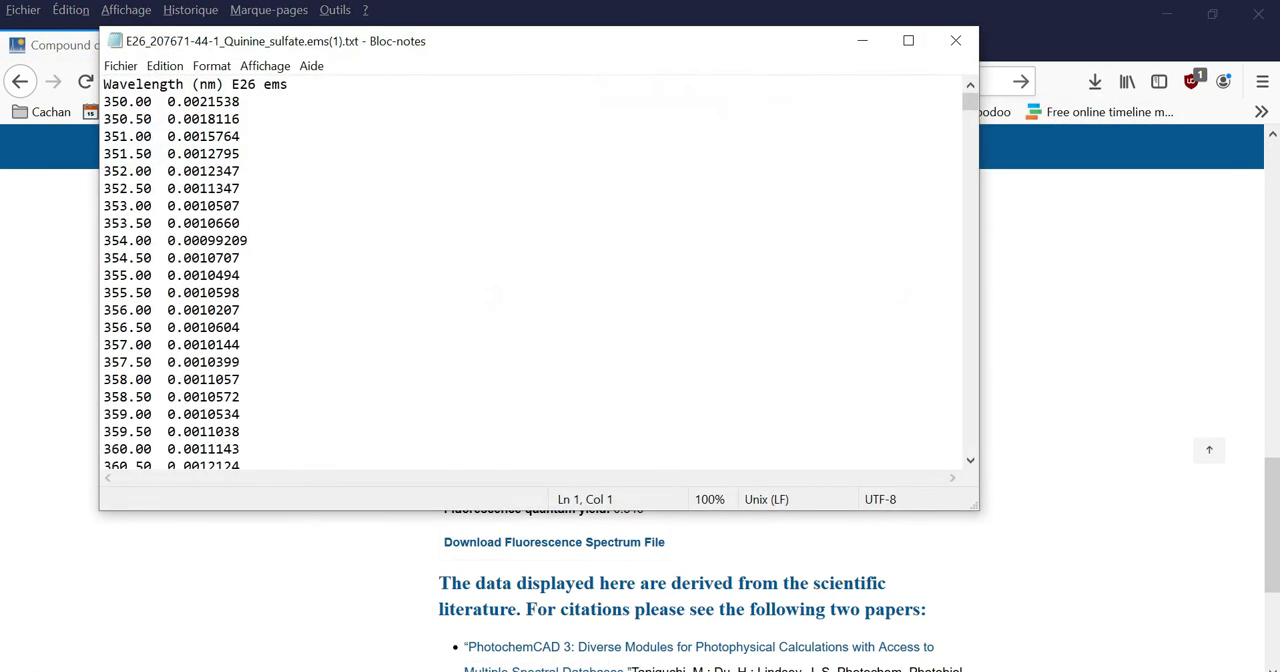
# Copy all wavelength and emission data rows of the fluorescence file, leaving out the header line
pyautogui.click(103, 101)
pyautogui.moveTo(103, 101); pyautogui.dragTo(224, 476)
pyautogui.hotkey('ctrl', 'shift', 'End')
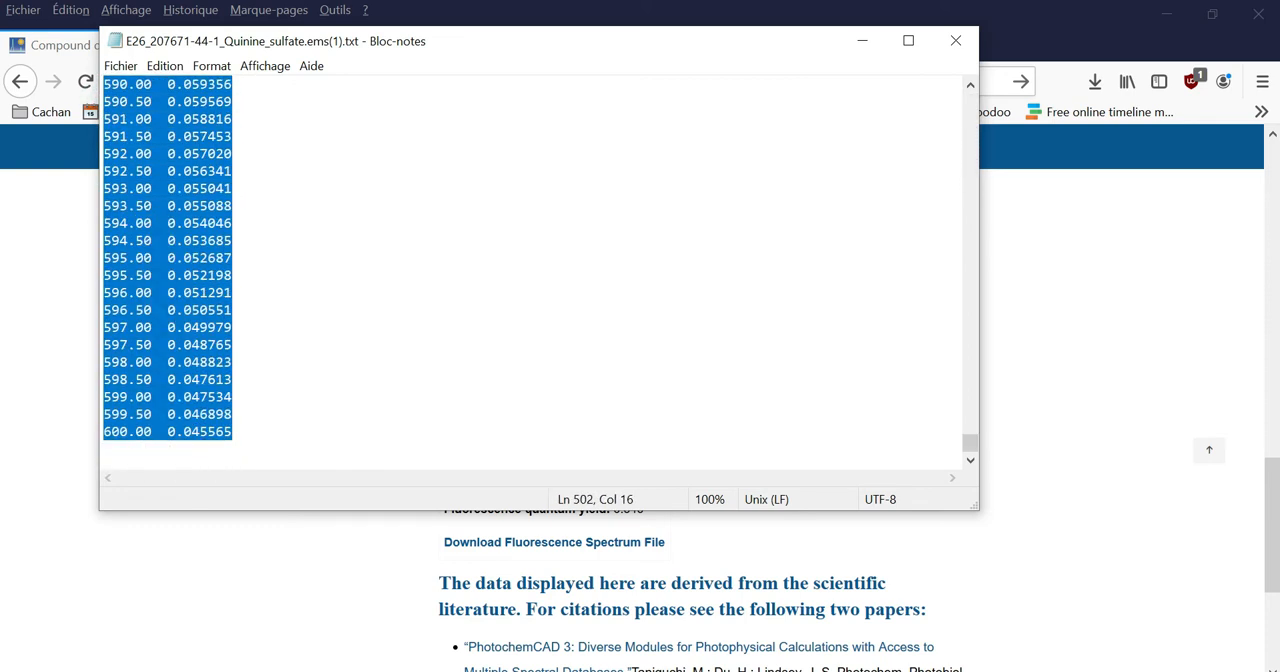
# Switch back to Regressi and add an experimental variable with the symbol waveEm to the data table
pyautogui.click(1058, 336)
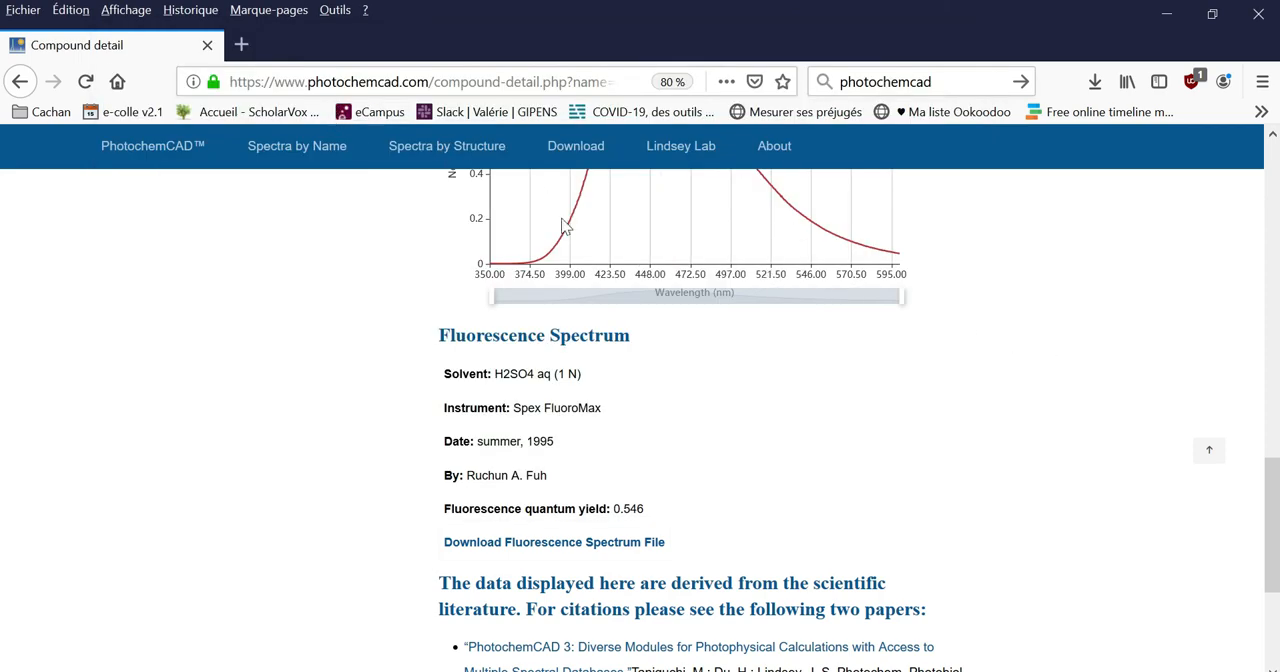
pyautogui.click(1166, 14)
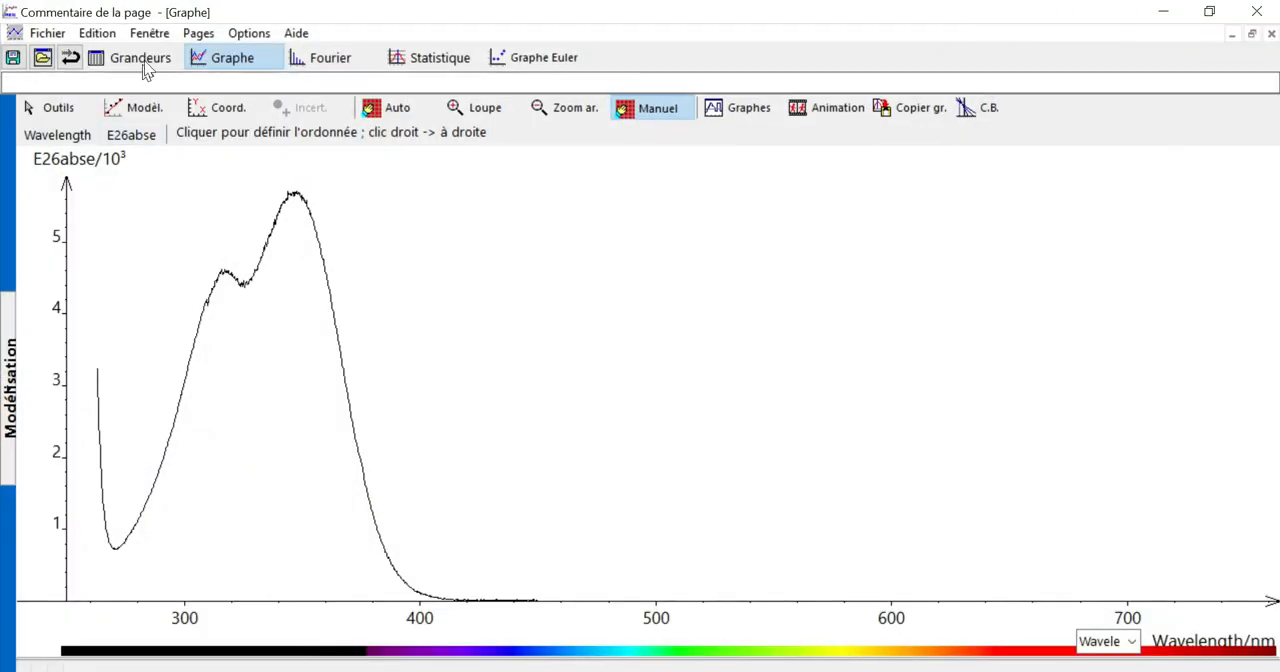
pyautogui.click(143, 61)
pyautogui.click(150, 109)
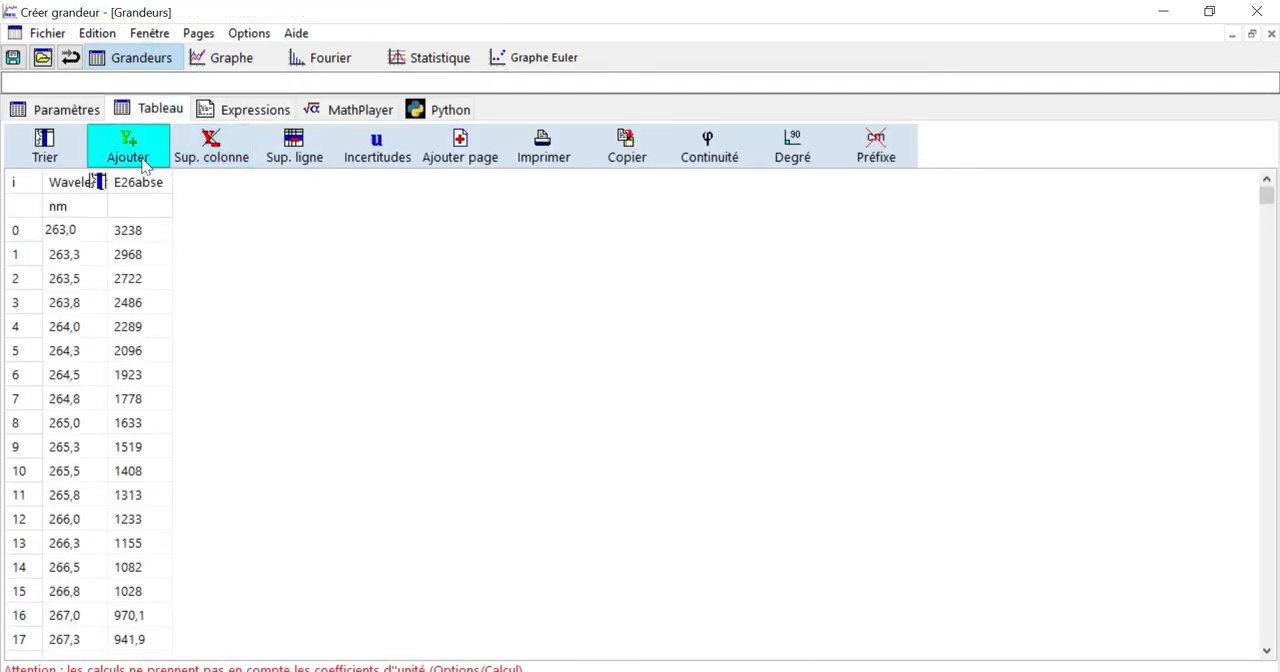
pyautogui.click(128, 150)
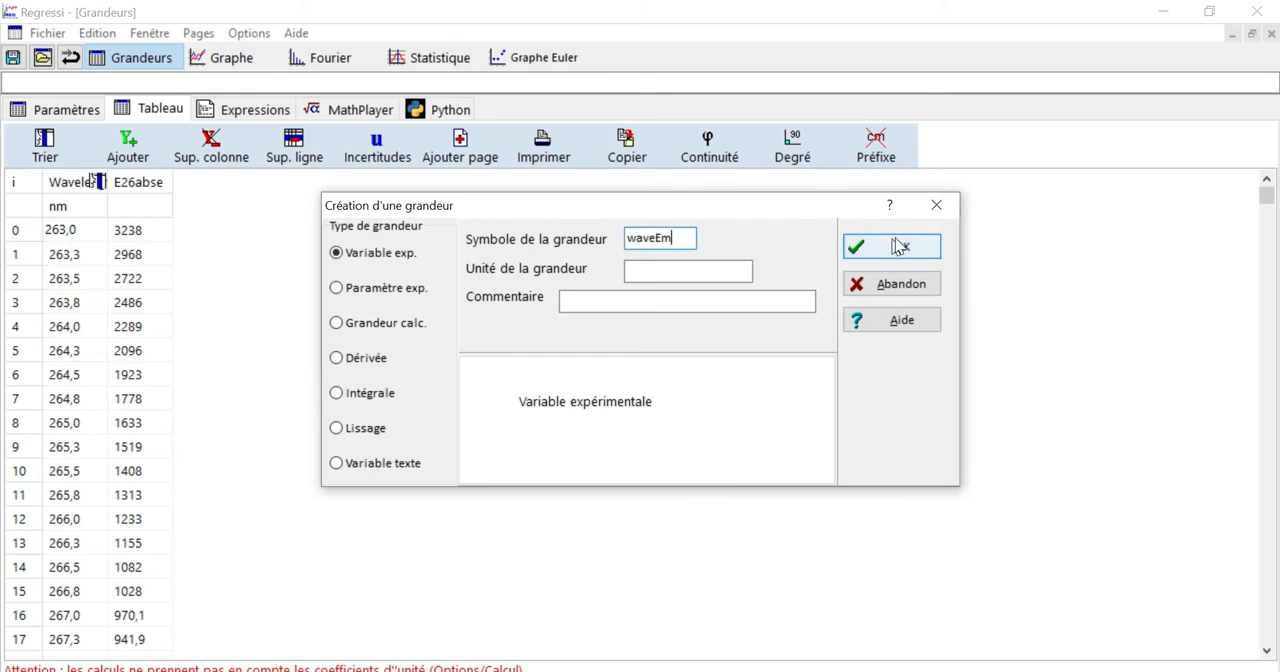
pyautogui.click(935, 258)
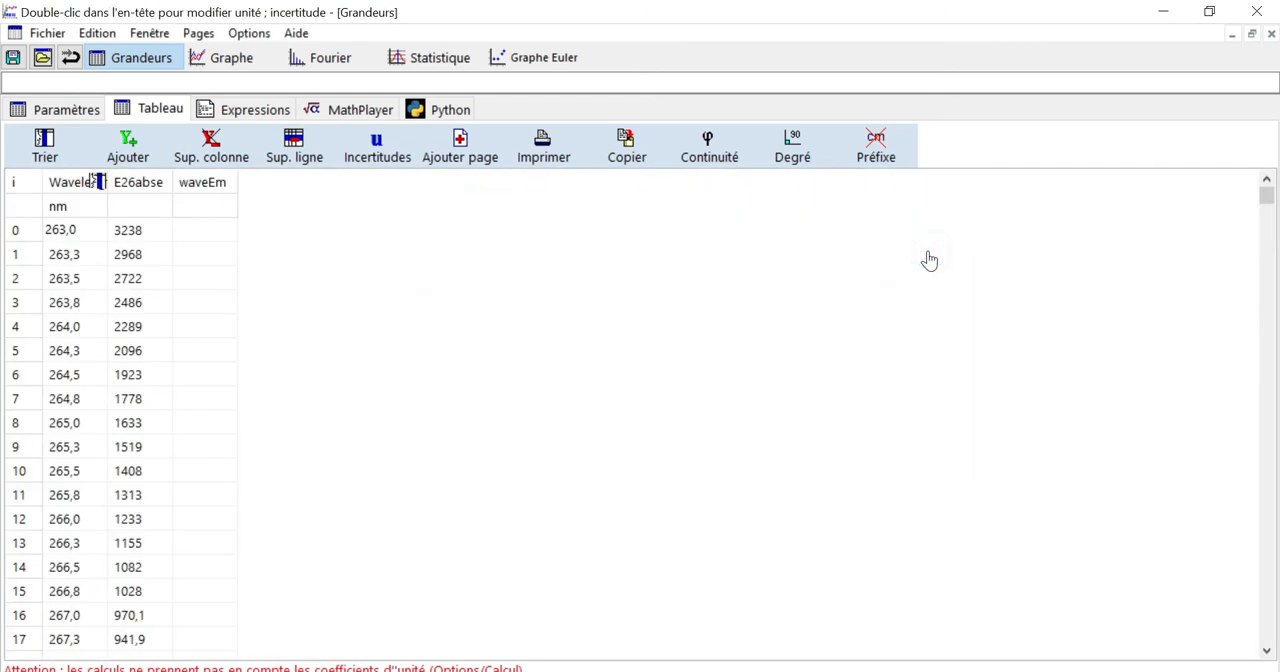
# Add an experimental variable EM, and paste the copied fluorescence data into the table from the first waveEm cell
pyautogui.click(116, 176)
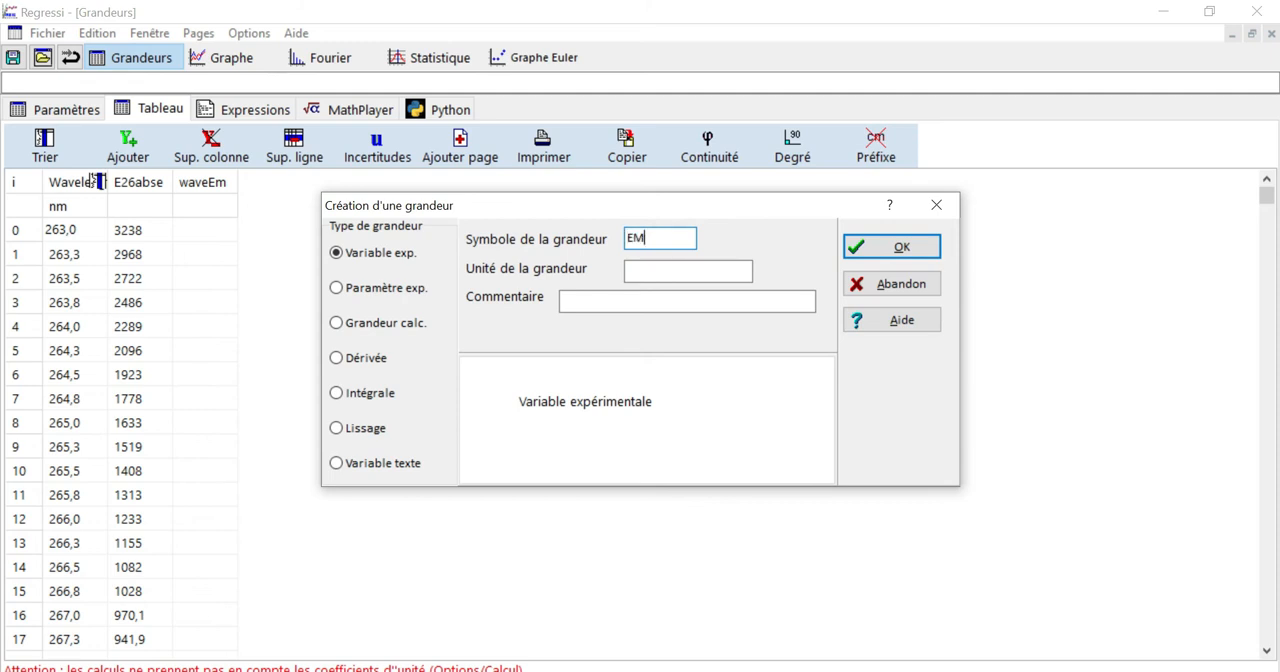
pyautogui.click(885, 250)
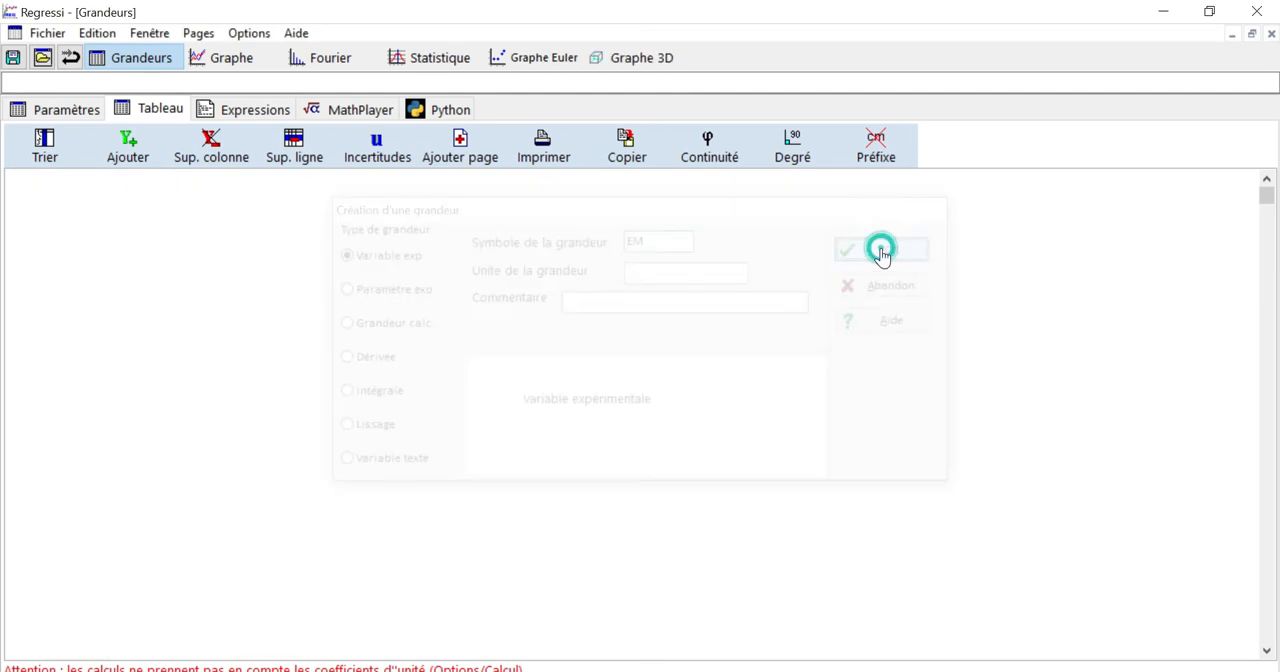
pyautogui.click(198, 233)
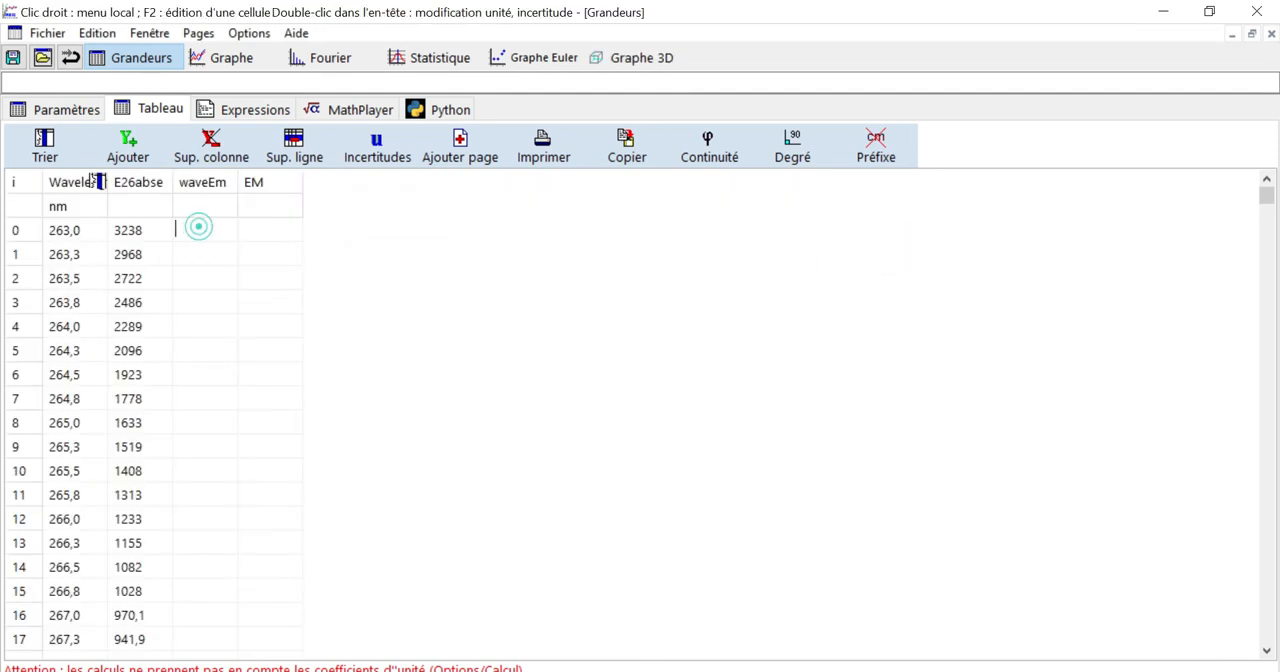
pyautogui.hotkey('ctrl', 'v')
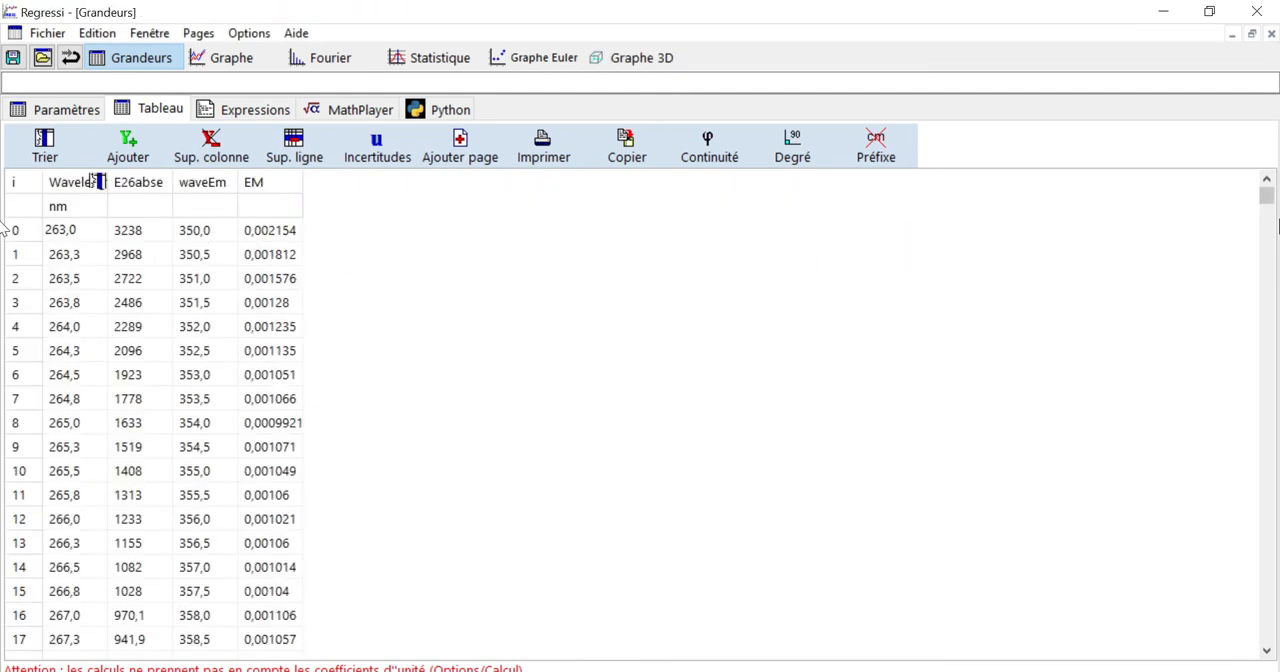
# Examine the lower table rows to find where the pasted waveEm and EM data end
pyautogui.moveTo(1267, 216); pyautogui.dragTo(1260, 478)
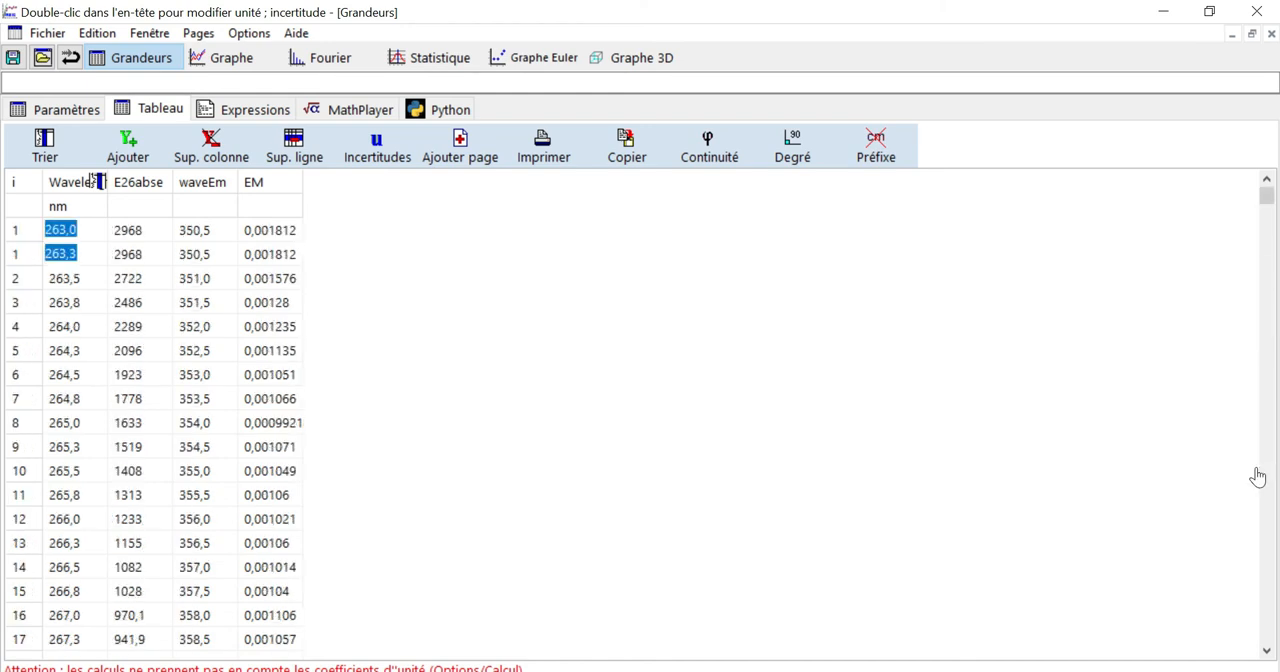
pyautogui.moveTo(1266, 205); pyautogui.dragTo(1272, 612)
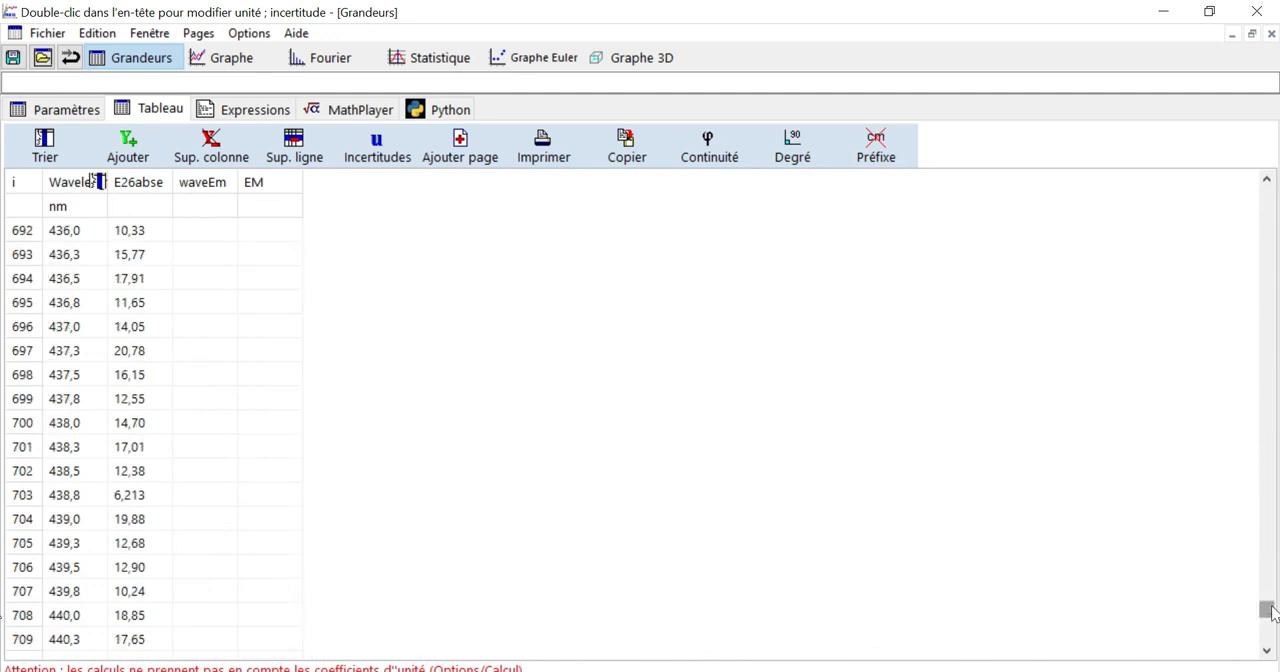
pyautogui.click(1274, 524)
pyautogui.click(1274, 520)
pyautogui.click(1274, 492)
pyautogui.click(1274, 490)
pyautogui.moveTo(1268, 513); pyautogui.dragTo(1272, 402)
pyautogui.click(1272, 527)
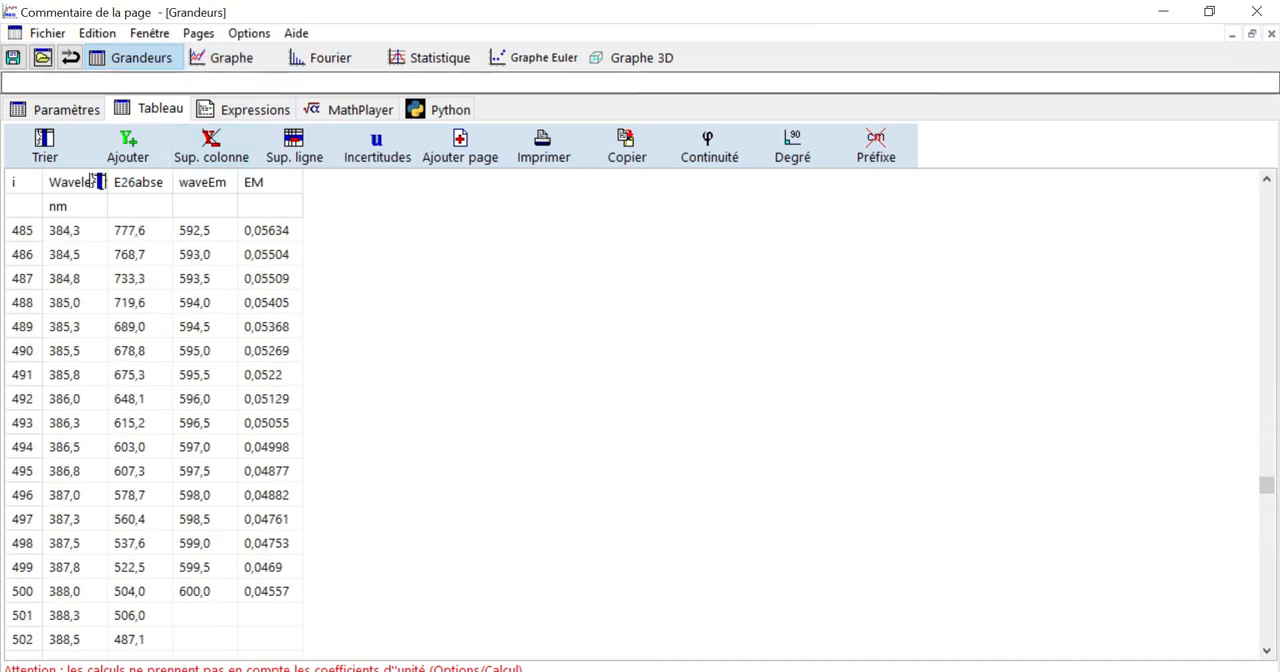
# Return to the graph and disable the single-abscissa option (Abscisse unique) in its coordinates
pyautogui.click(232, 58)
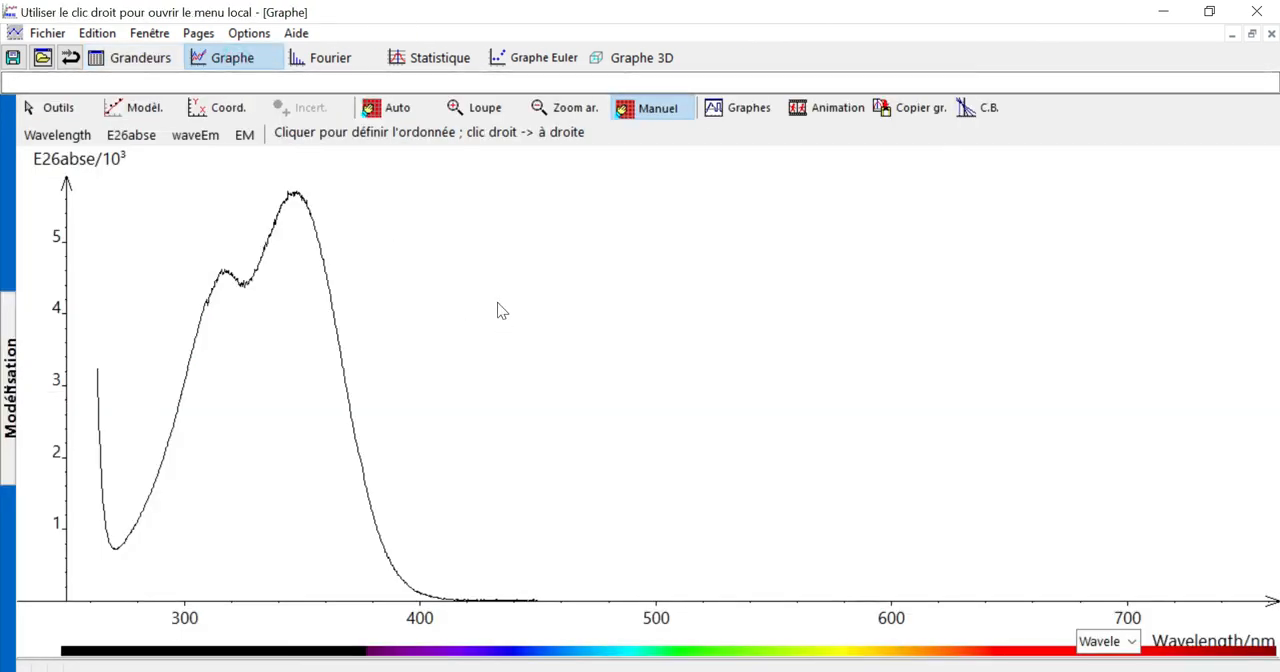
pyautogui.click(220, 109)
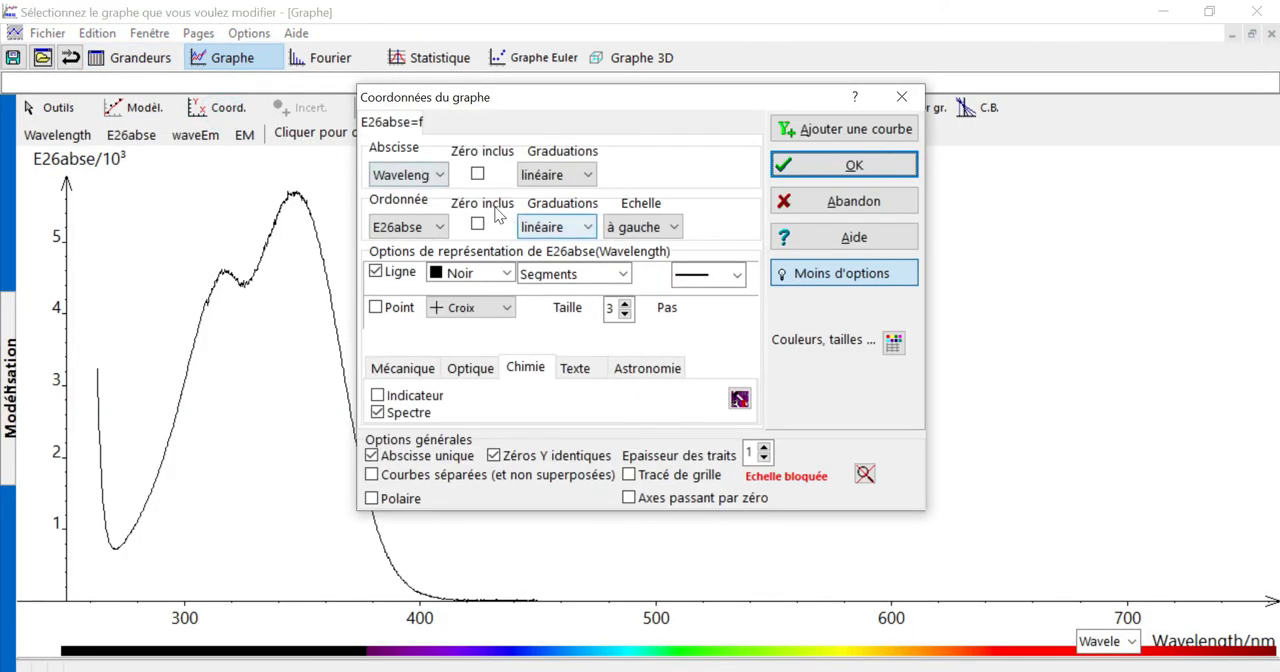
pyautogui.click(372, 456)
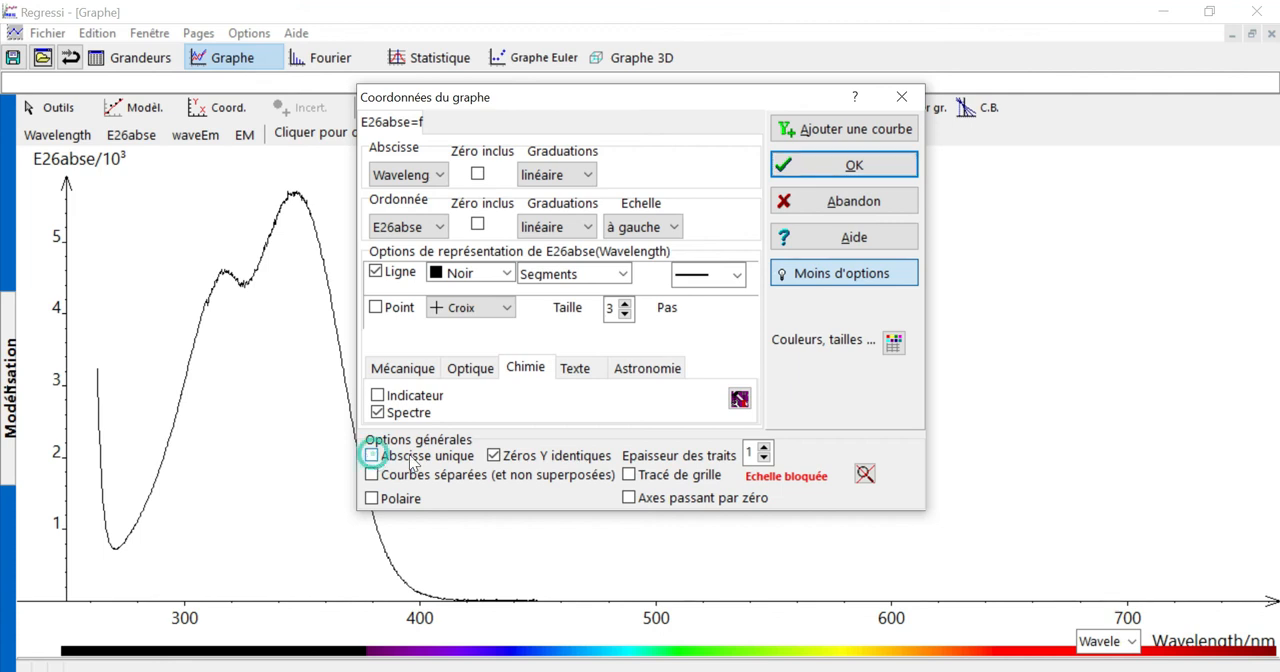
# Add a second curve to the graph with EM as the ordinate and waveEm as the abscissa
pyautogui.click(822, 127)
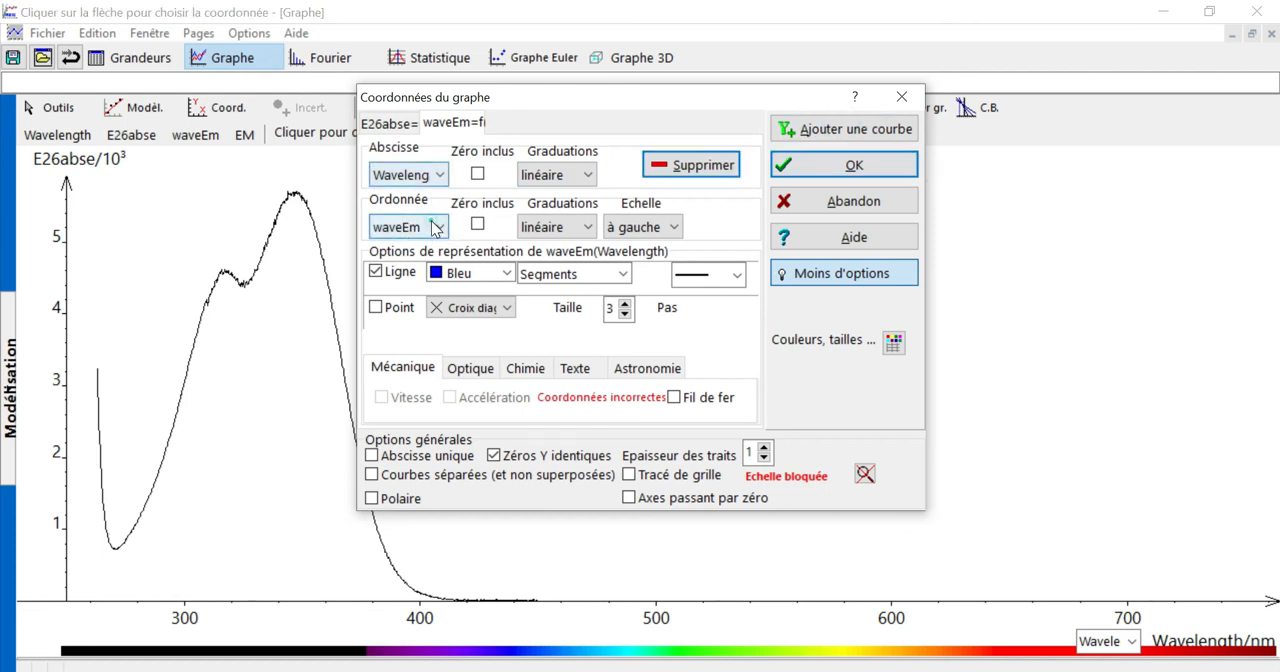
pyautogui.click(432, 227)
pyautogui.click(428, 295)
pyautogui.click(422, 175)
pyautogui.click(433, 231)
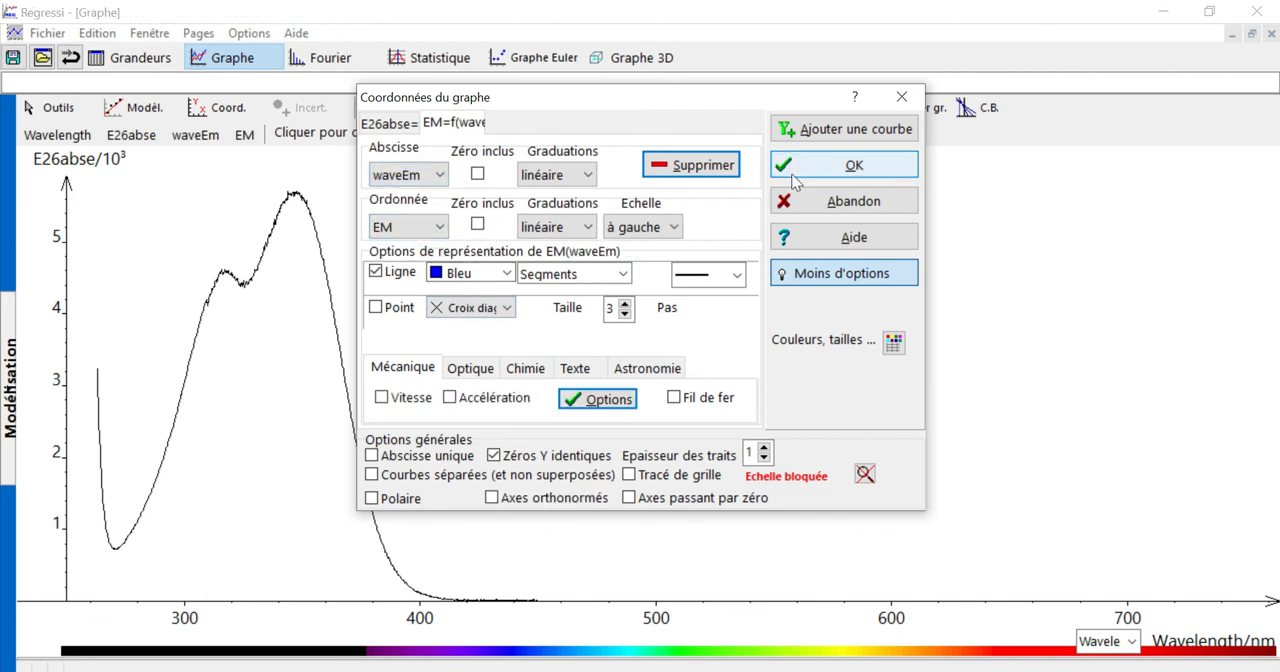
# Assign the EM curve's ordinate to the right-hand scale (à droite) and apply the graph coordinates
pyautogui.click(660, 227)
pyautogui.click(652, 267)
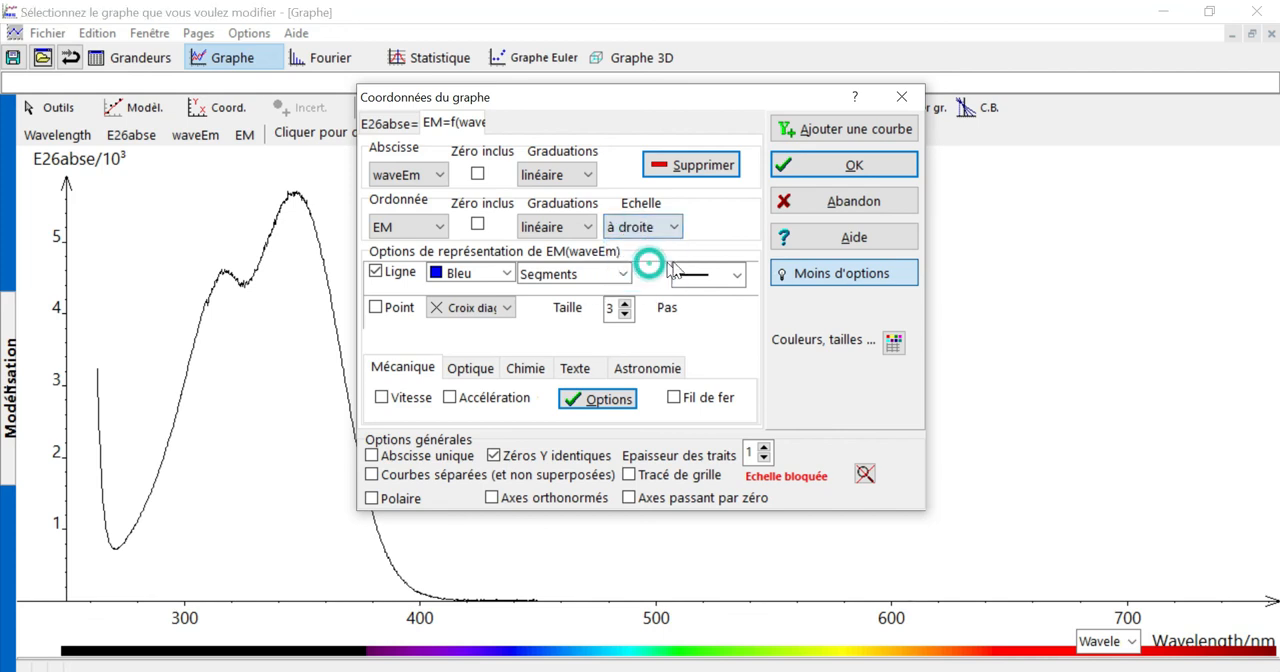
pyautogui.click(818, 170)
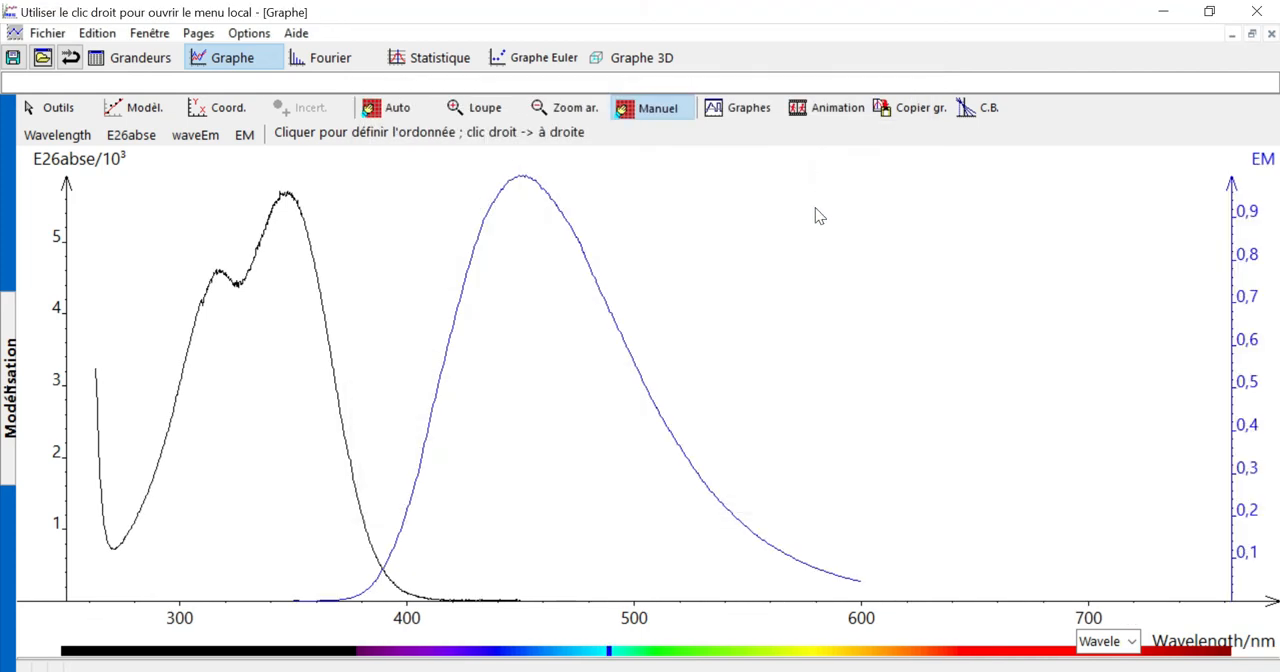